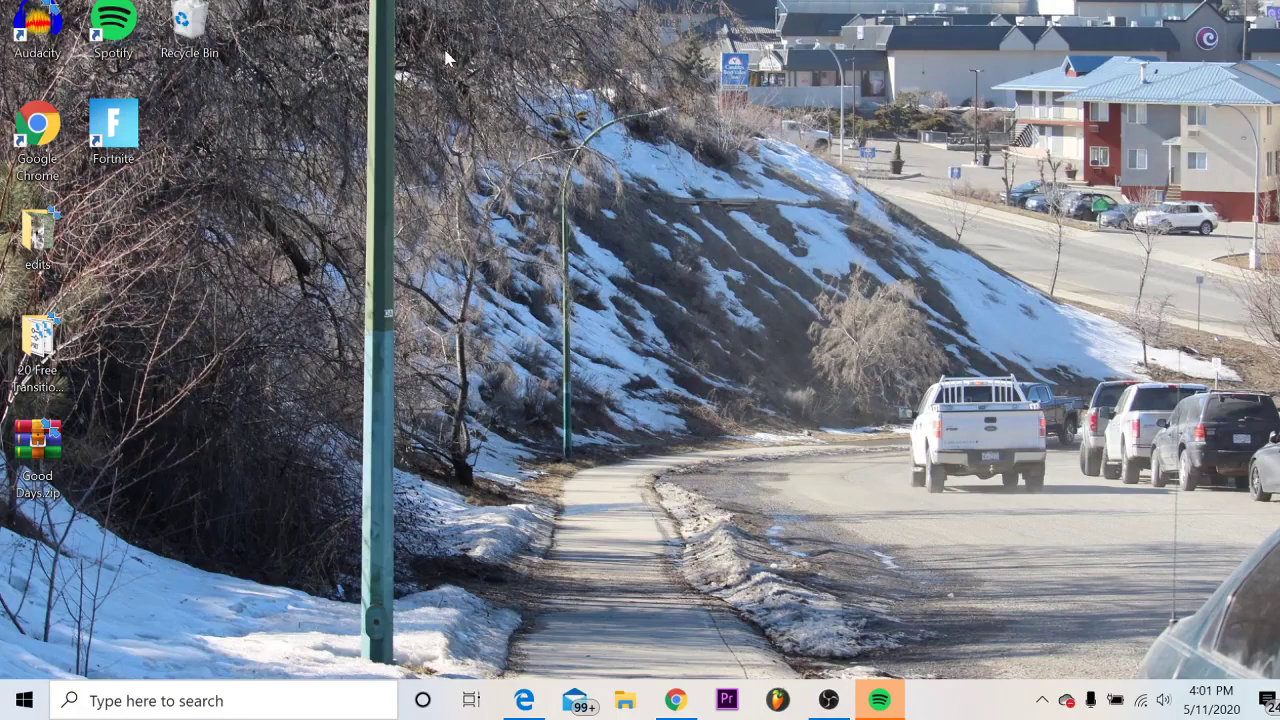
Launch Audacity and import the audio file "[FREE FOR PROFIT] Doubt - NF X Eminem Type Beat Sad Piano Beat.mp3".
{"action": "double_click", "coordinate": [40, 24]}
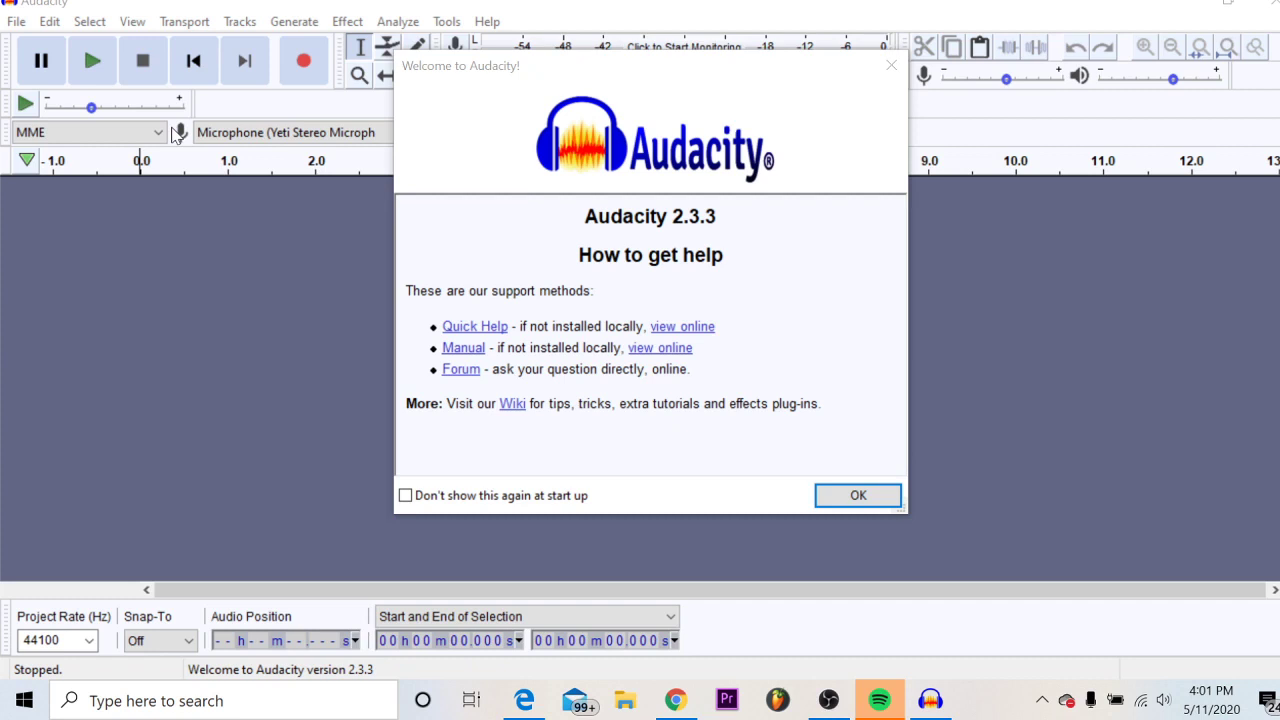
{"action": "left_click", "coordinate": [850, 497]}
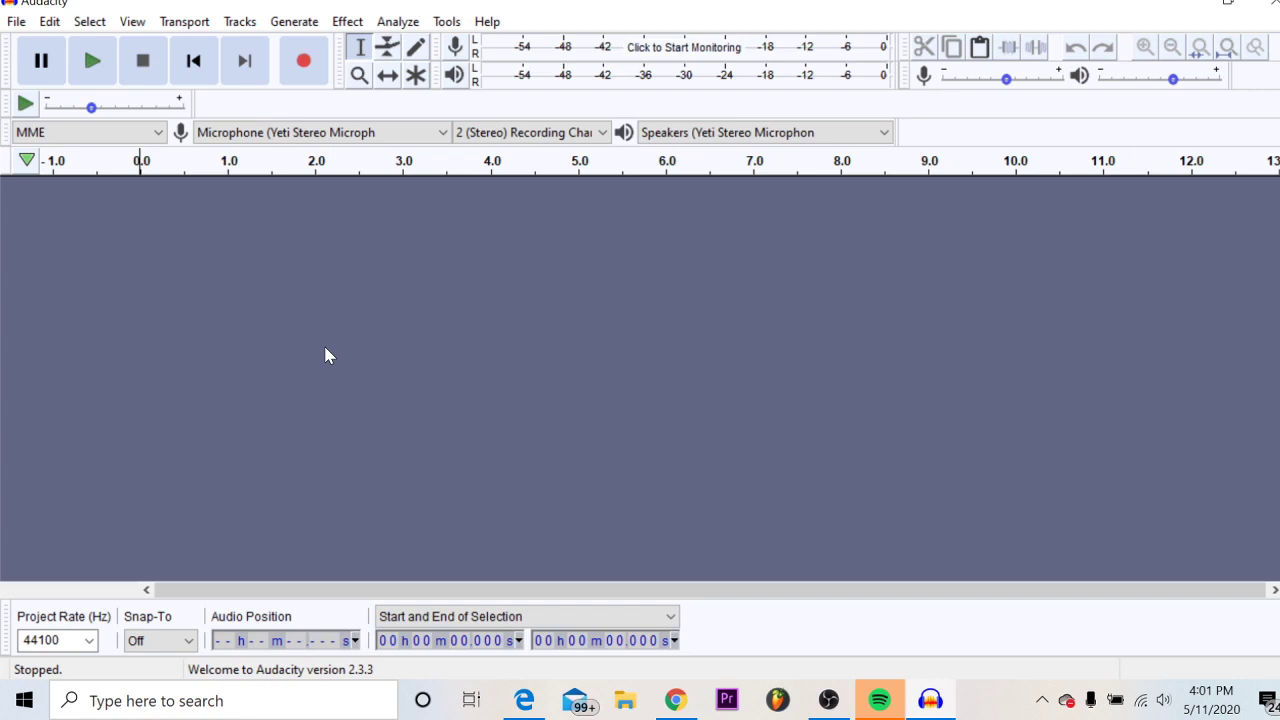
{"action": "left_click", "coordinate": [16, 21]}
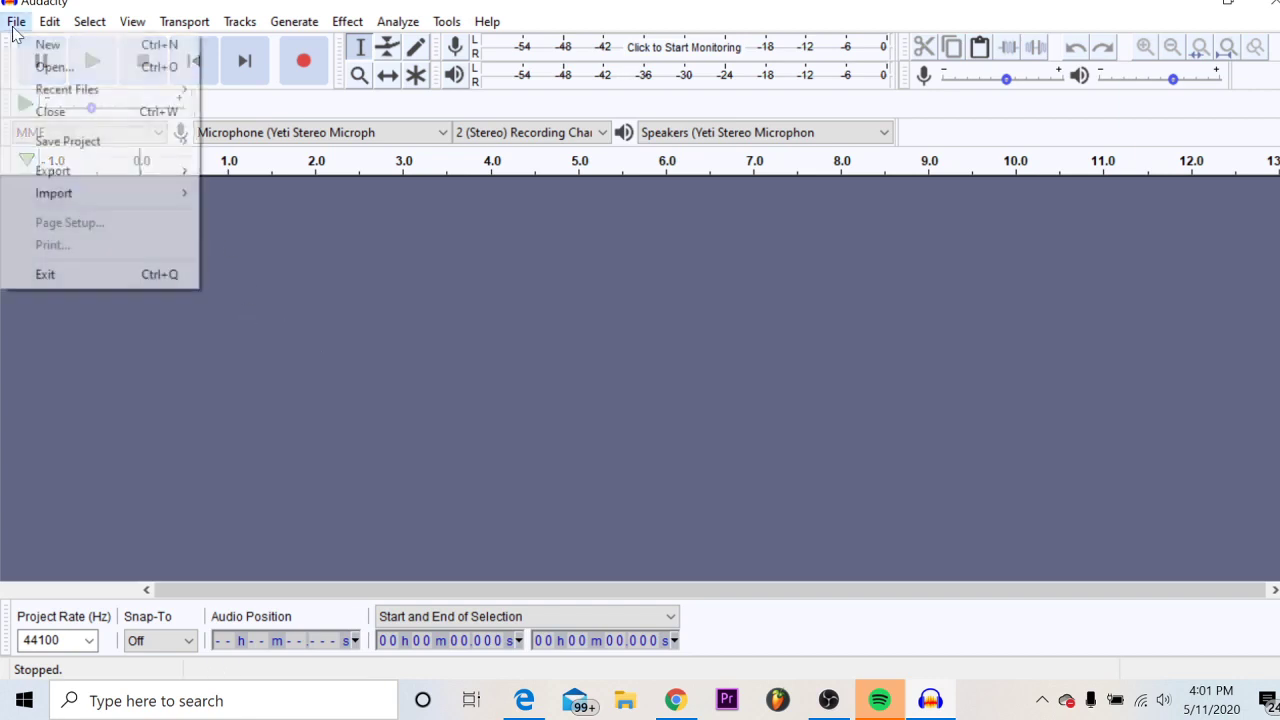
{"action": "mouse_move", "coordinate": [94, 197]}
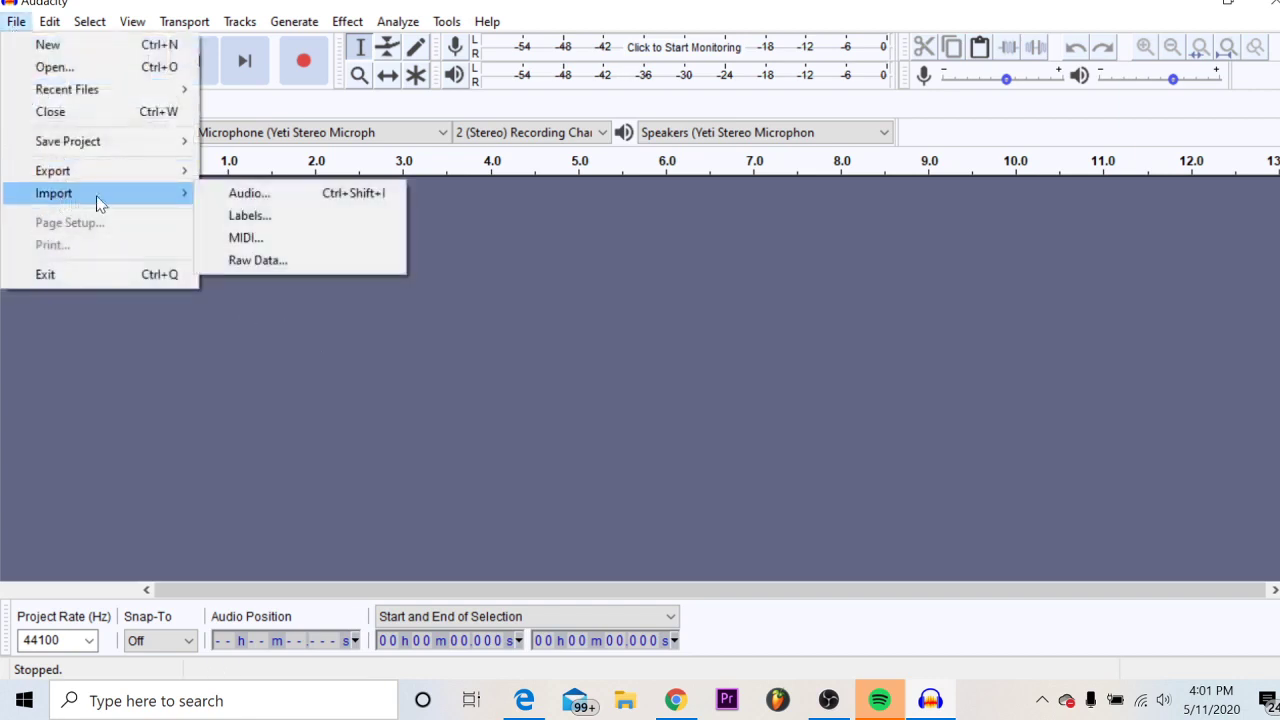
{"action": "left_click", "coordinate": [262, 198]}
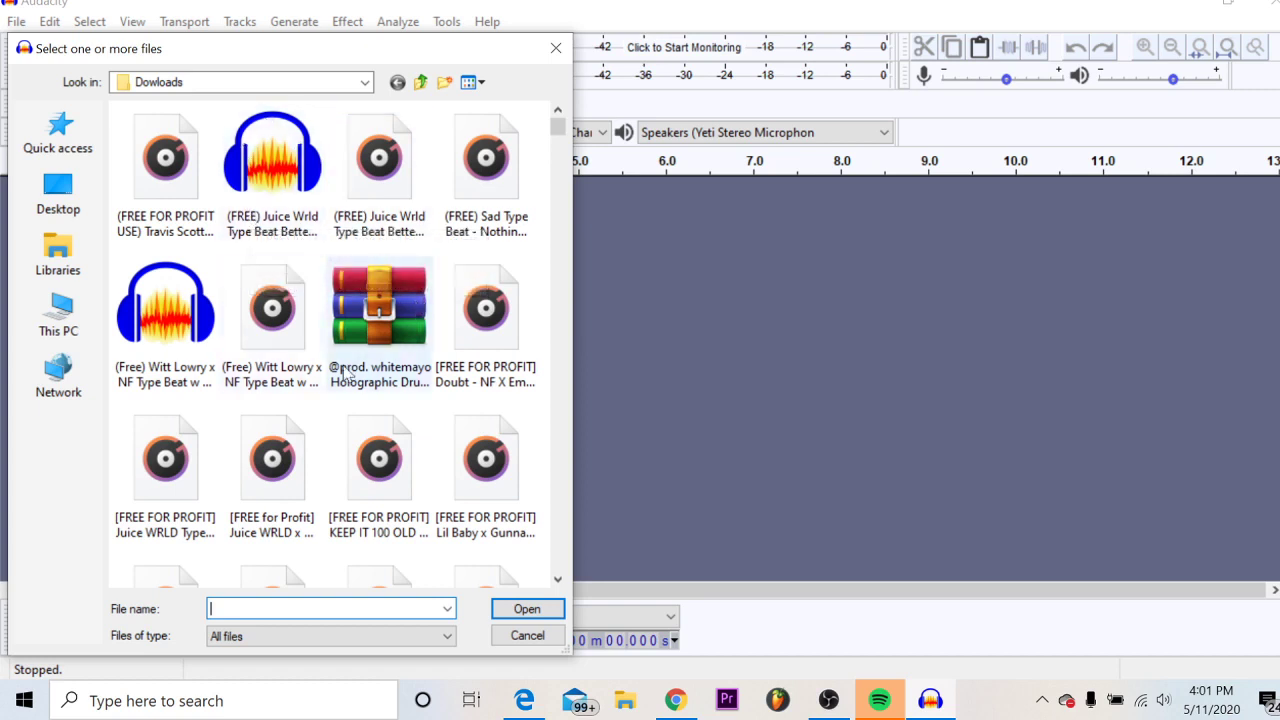
{"action": "left_click", "coordinate": [486, 320]}
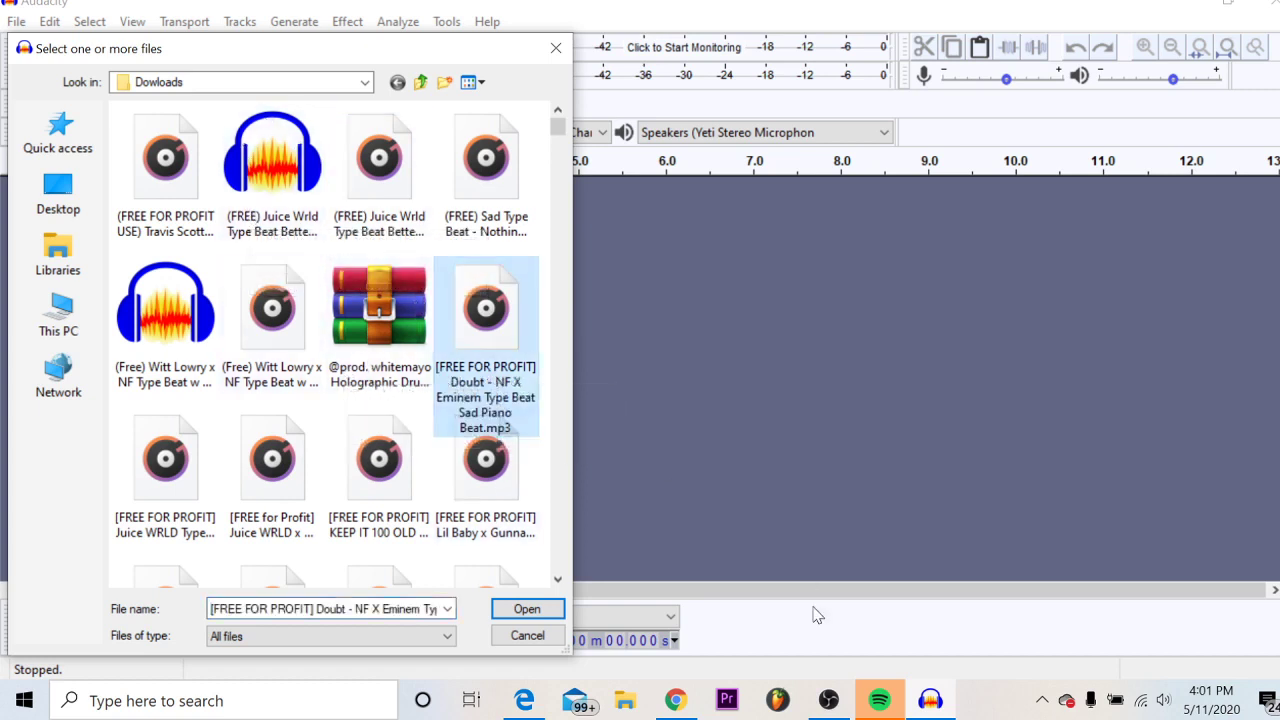
{"action": "left_click", "coordinate": [553, 610]}
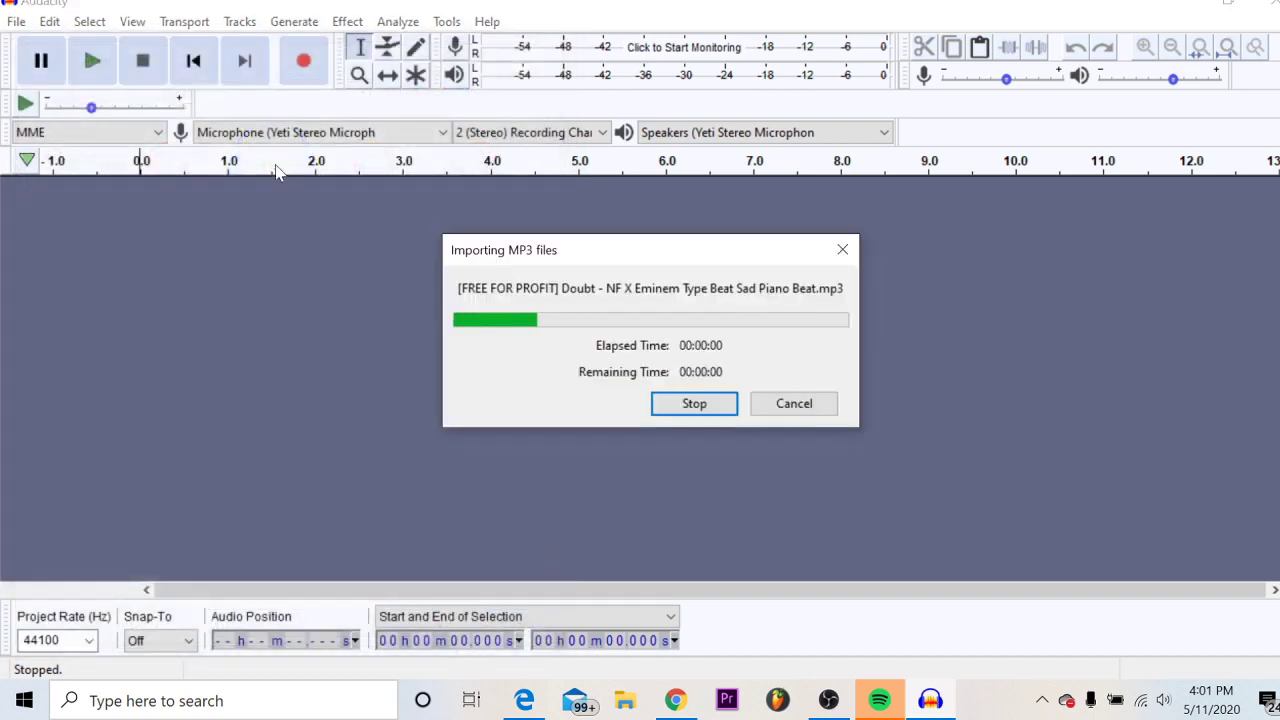
Listen to parts of the imported beat's intro, then stop playback.
{"action": "key", "text": "space"}
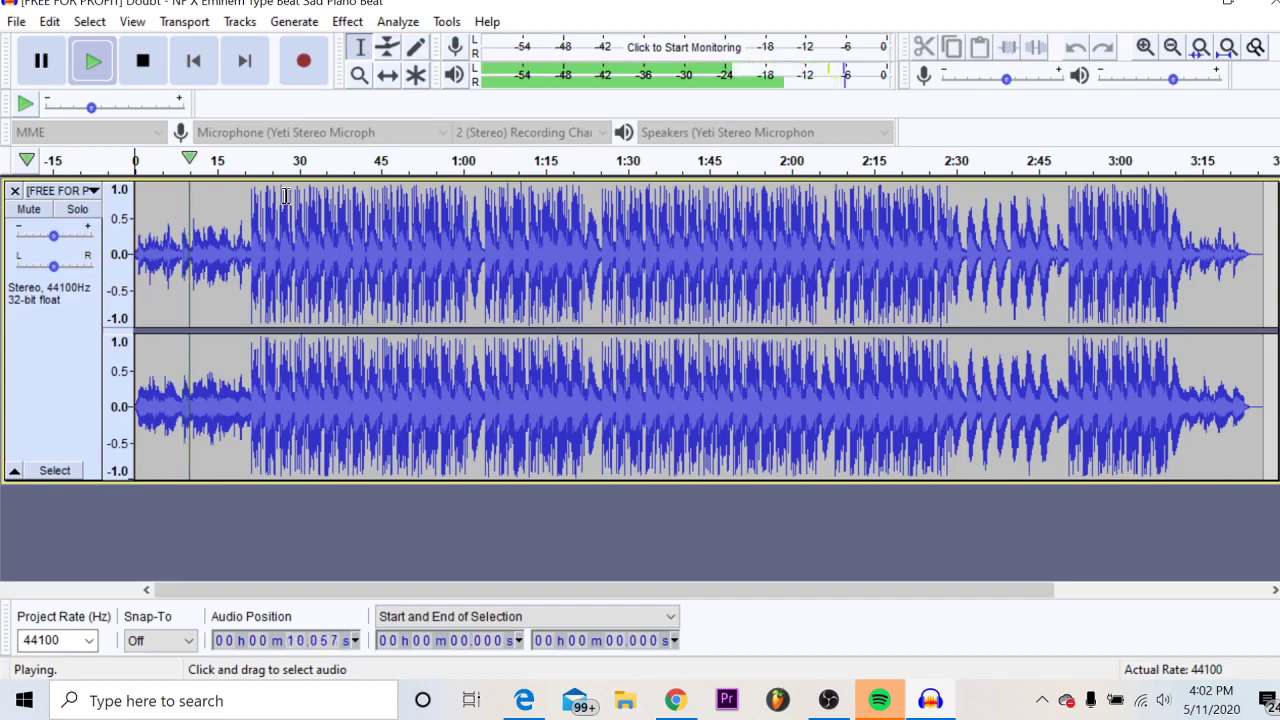
{"action": "key", "text": "space"}
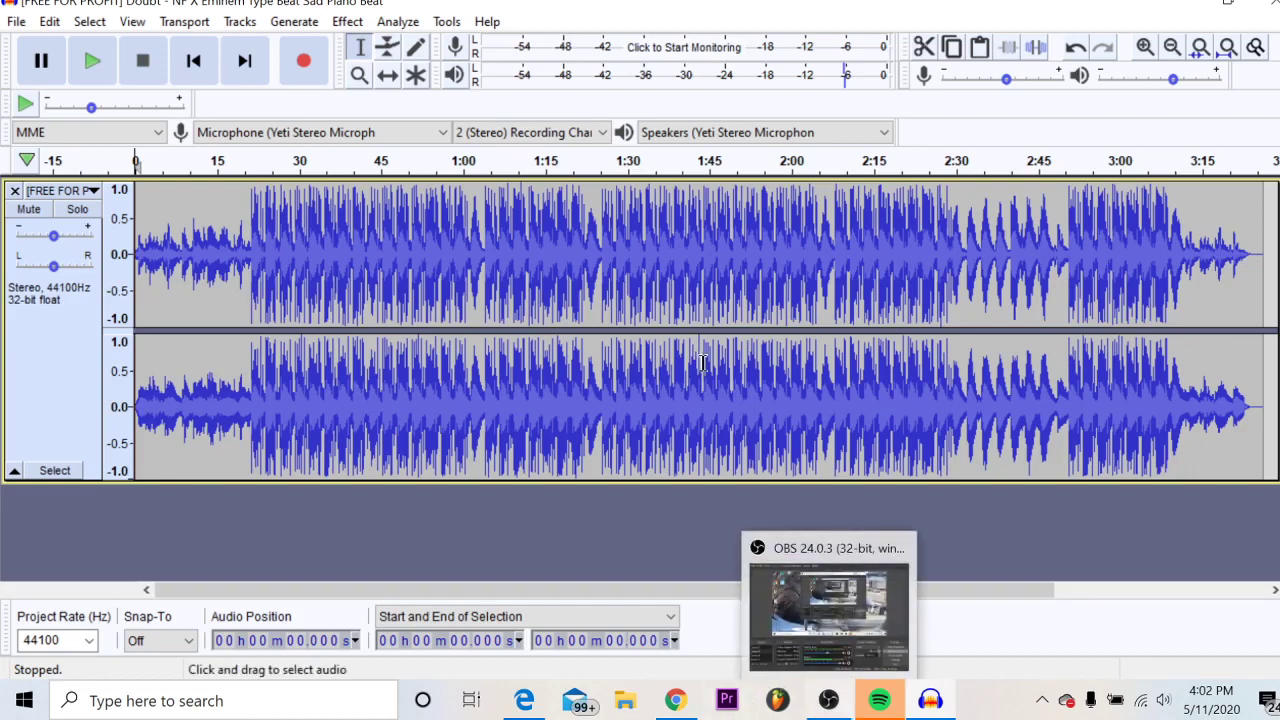
{"action": "left_click", "coordinate": [347, 22]}
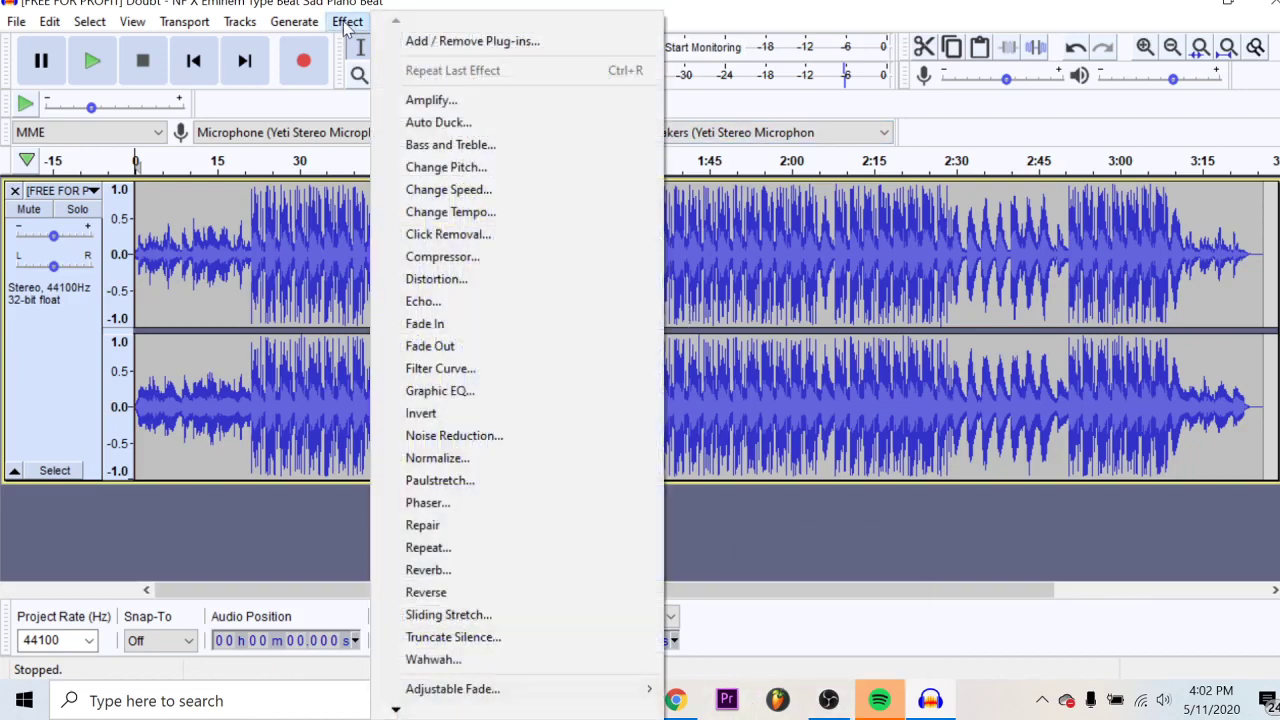
{"action": "left_click", "coordinate": [234, 163]}
{"action": "left_click", "coordinate": [234, 163]}
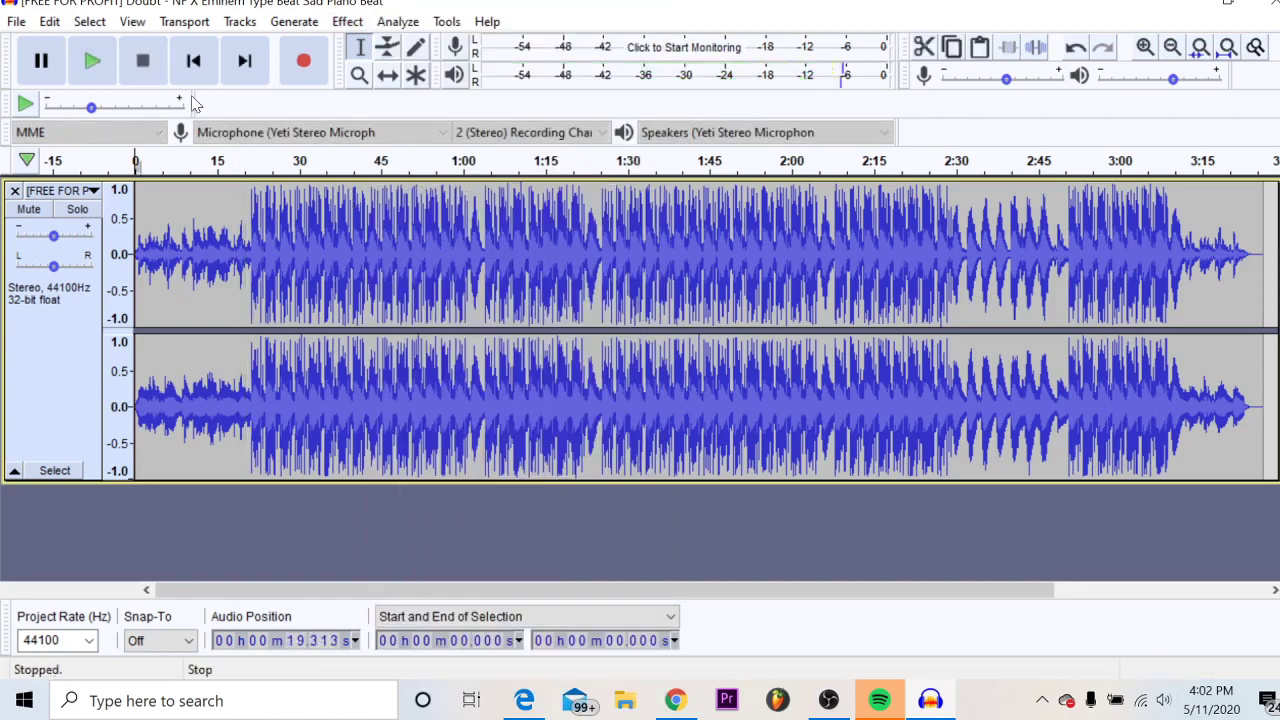
{"action": "left_click", "coordinate": [234, 163]}
{"action": "left_click", "coordinate": [143, 60]}
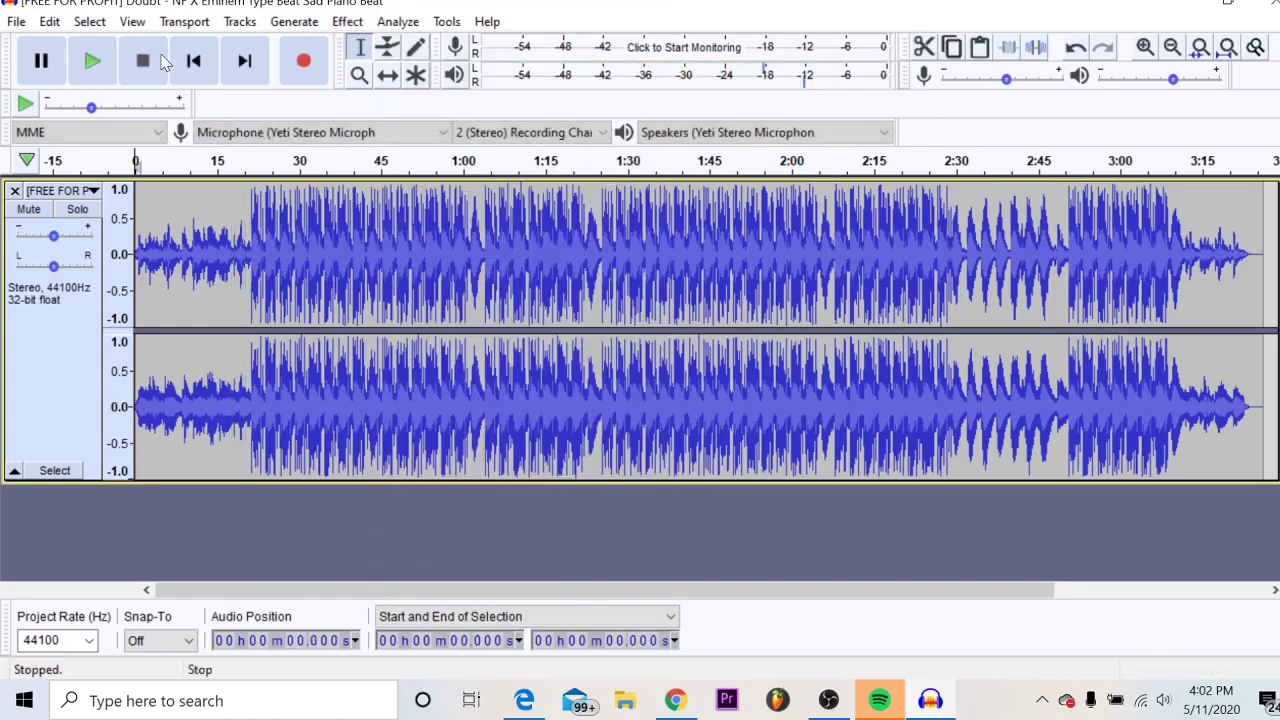
Place the edit cursor in the beat's intro at about 15 seconds.
{"action": "left_click", "coordinate": [228, 198]}
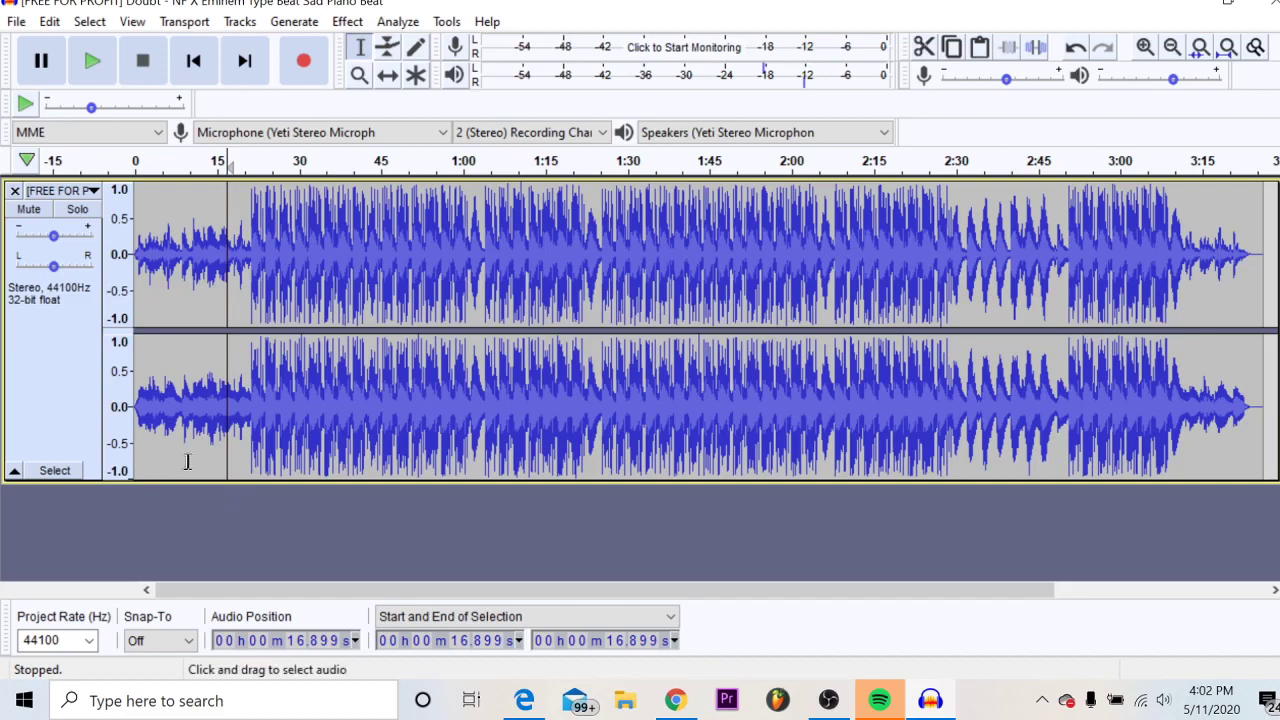
{"action": "left_click", "coordinate": [217, 225]}
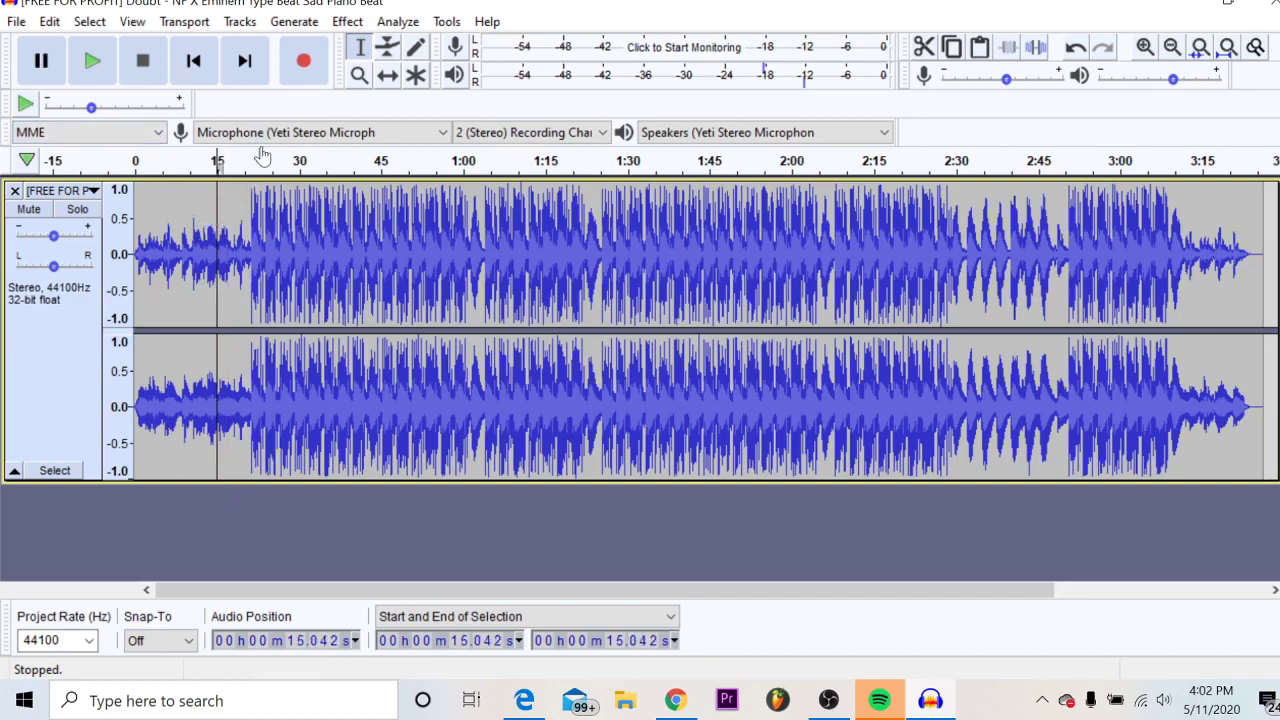
Record a trial vocal take over the beat from the cursor position, stopping after about 20 seconds, and remove it.
{"action": "left_click", "coordinate": [310, 68]}
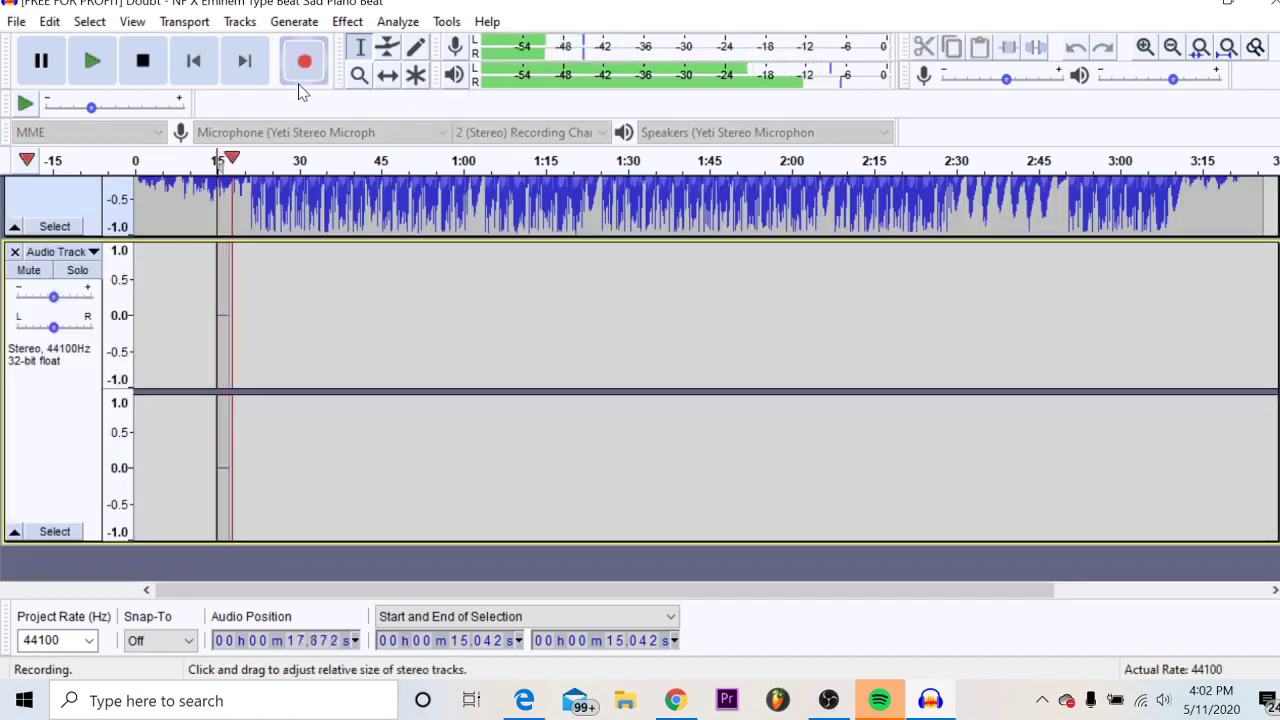
{"action": "scroll", "coordinate": [382, 427], "scroll_direction": "up", "scroll_amount": 5}
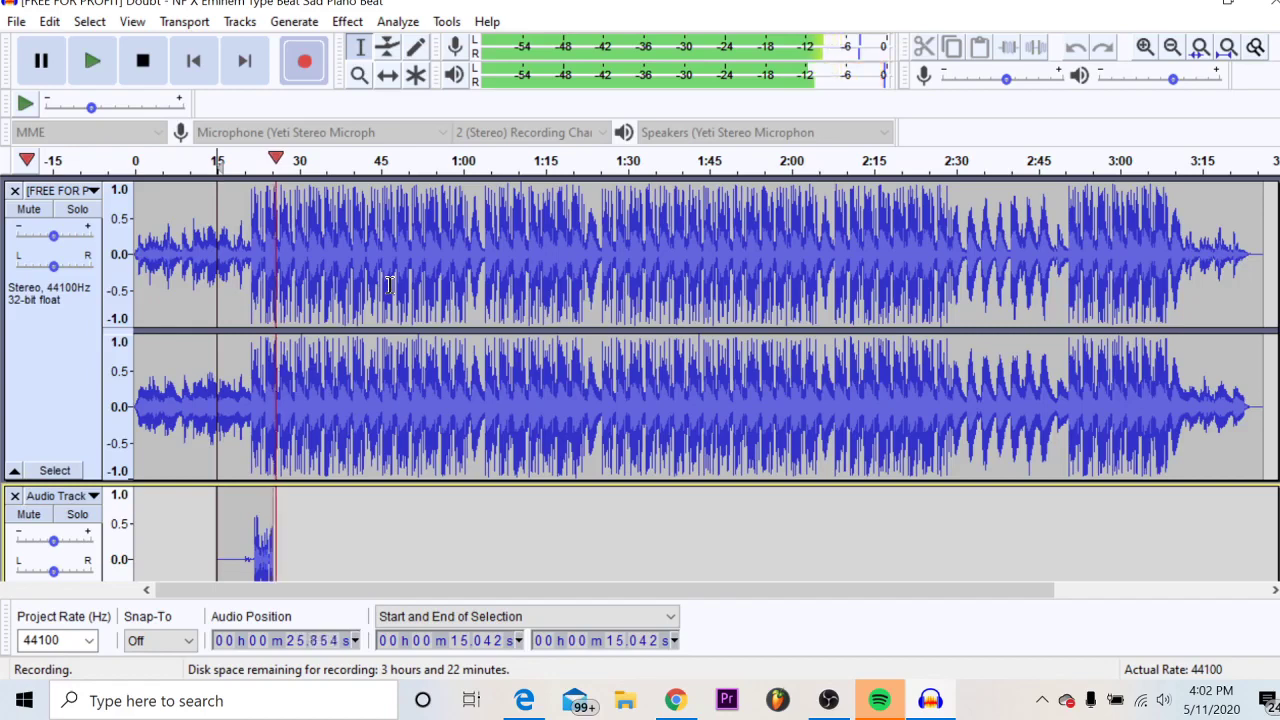
{"action": "scroll", "coordinate": [389, 284], "scroll_direction": "down", "scroll_amount": 3}
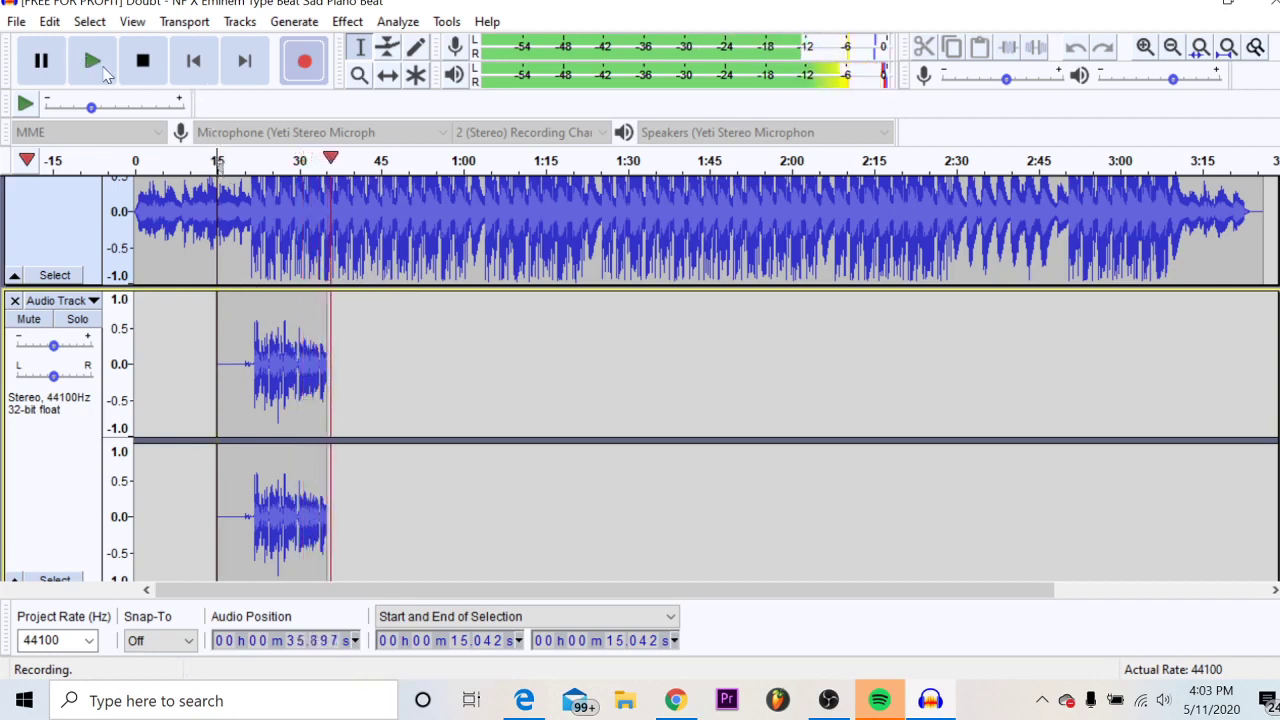
{"action": "left_click", "coordinate": [143, 61]}
{"action": "scroll", "coordinate": [18, 305], "scroll_direction": "up", "scroll_amount": 4}
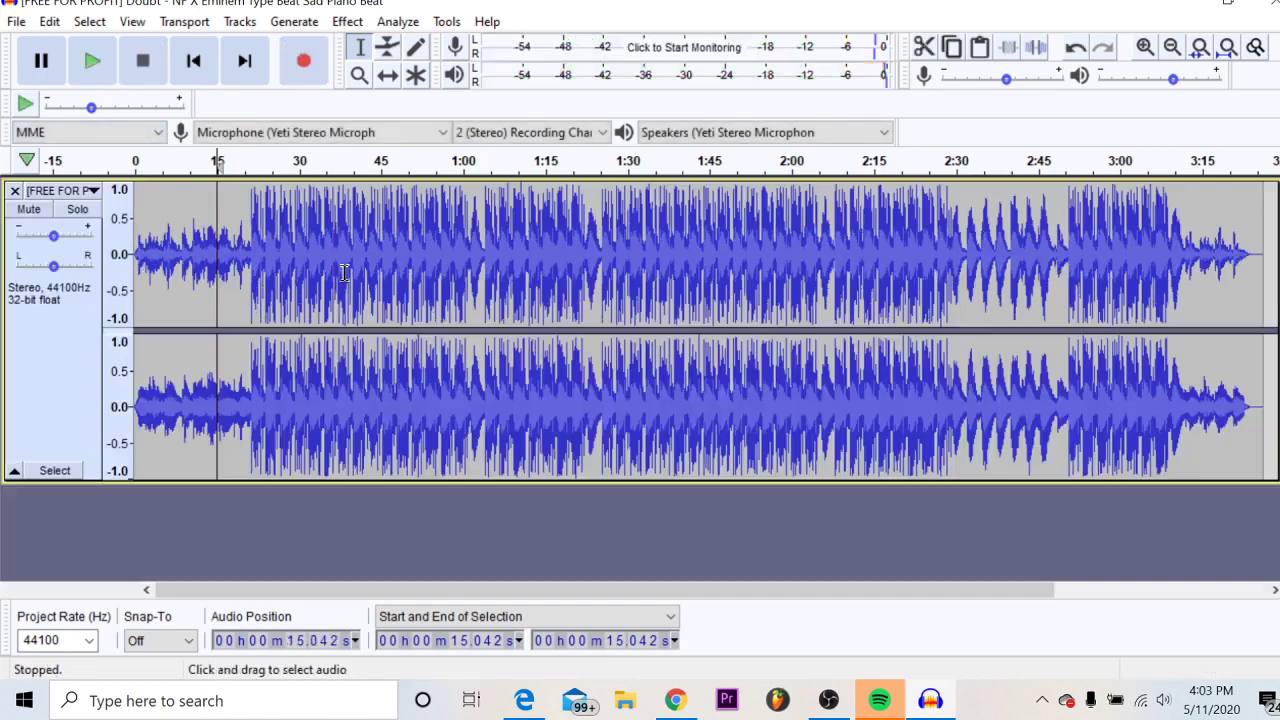
Record a very short second take from the same position and delete its track.
{"action": "left_click", "coordinate": [304, 61]}
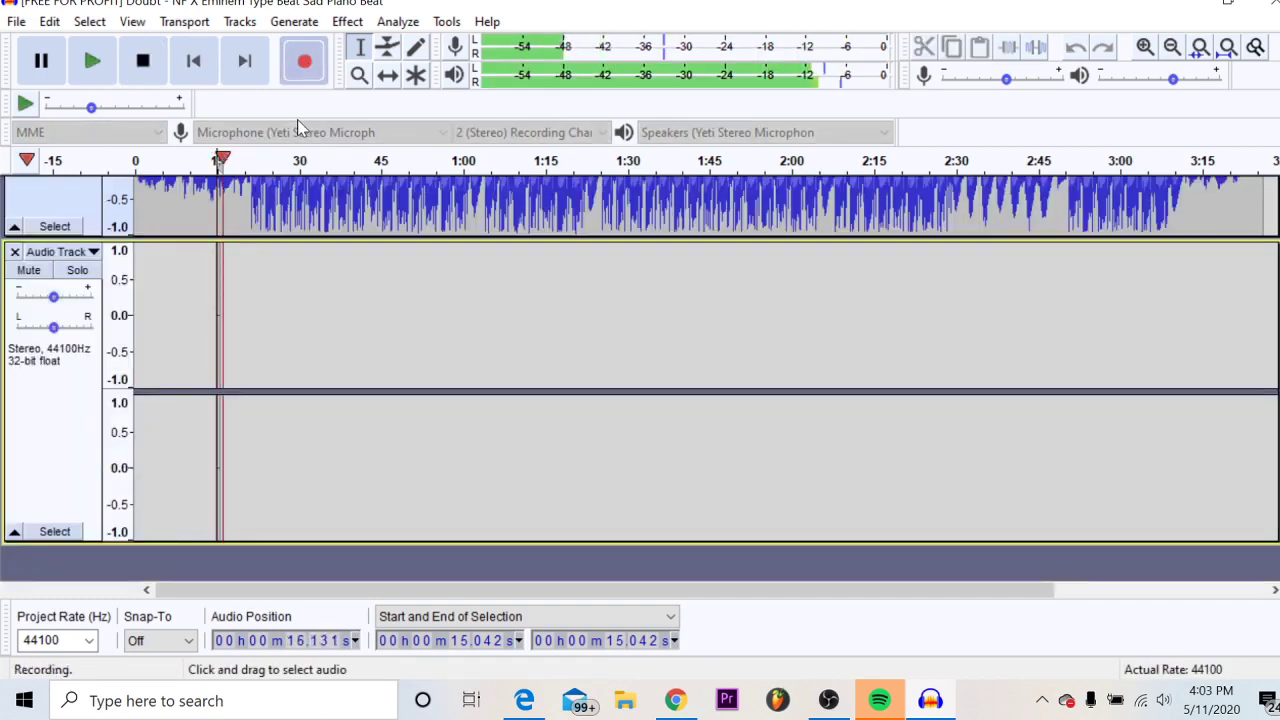
{"action": "left_click", "coordinate": [145, 72]}
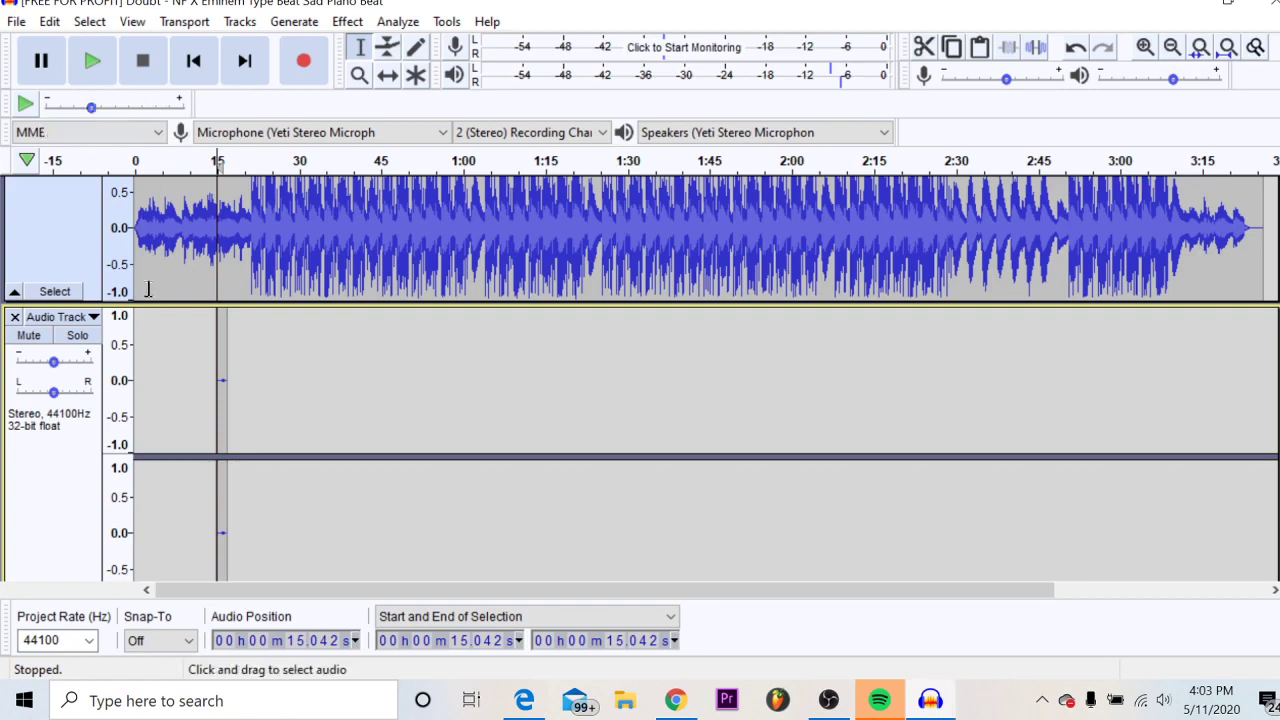
{"action": "left_click", "coordinate": [15, 318]}
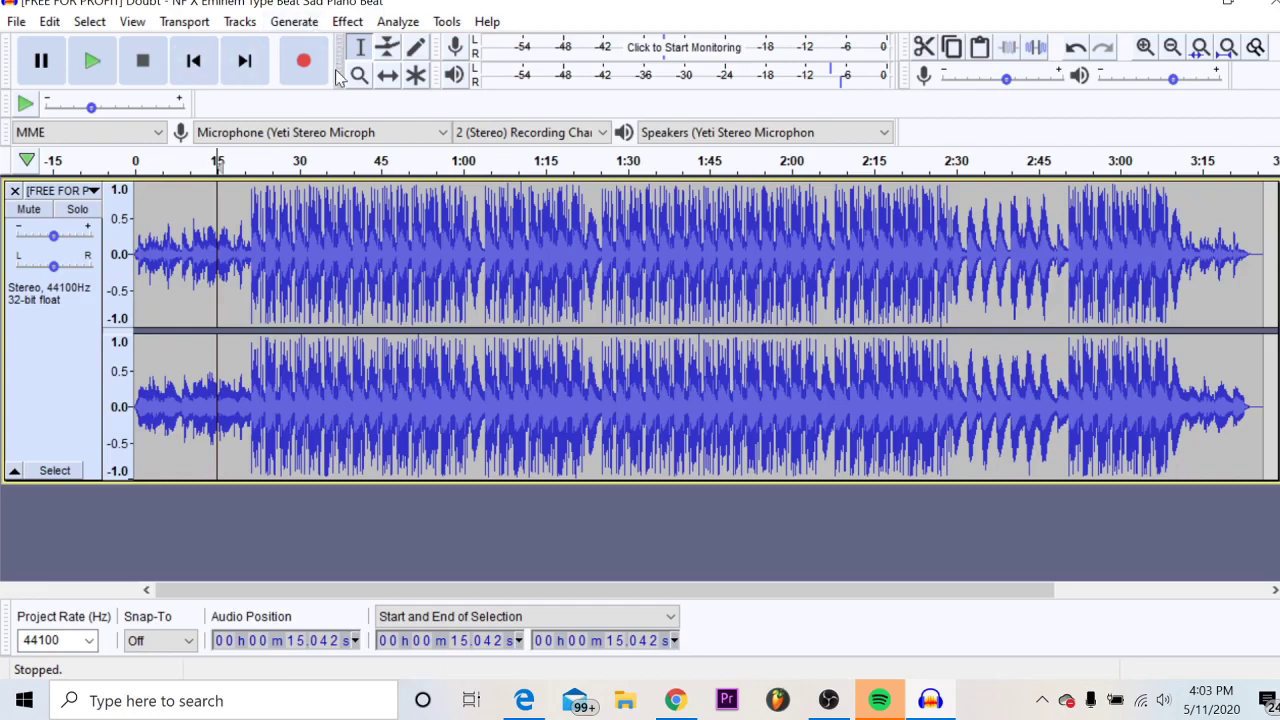
Record a vocal take of about 37 seconds over the beat, starting at the cursor.
{"action": "left_click", "coordinate": [304, 61]}
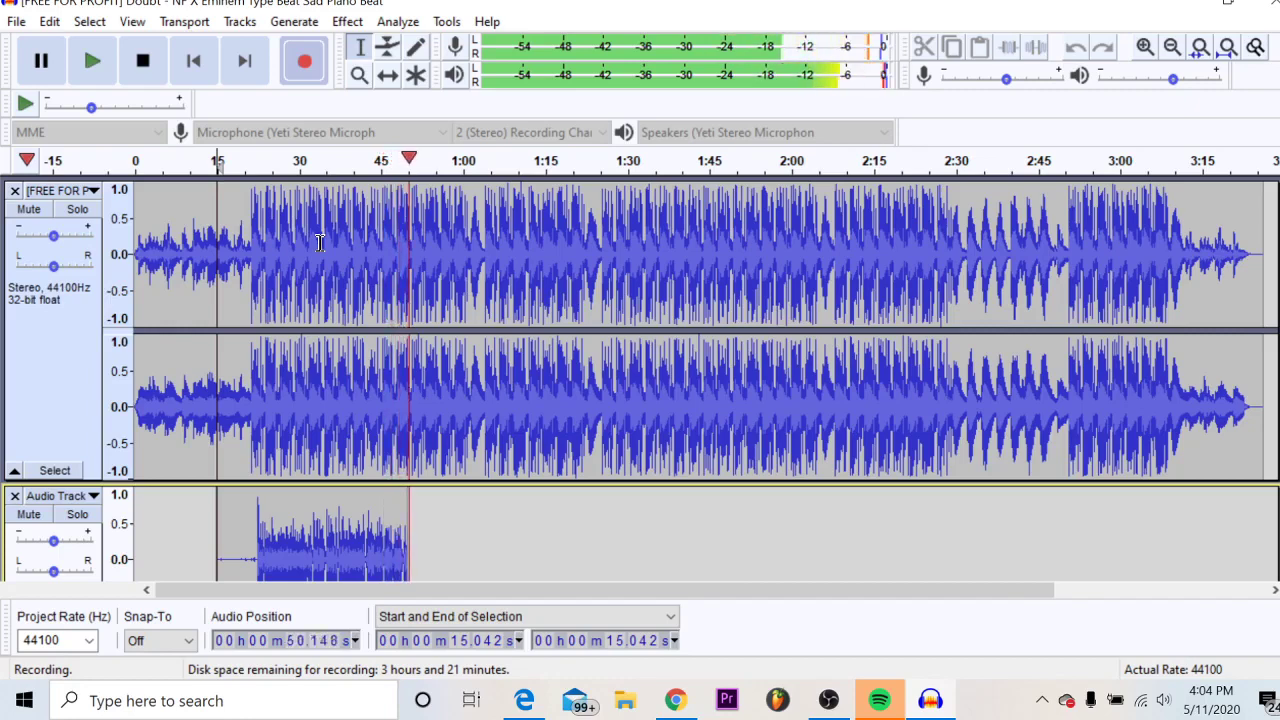
{"action": "key", "text": "space"}
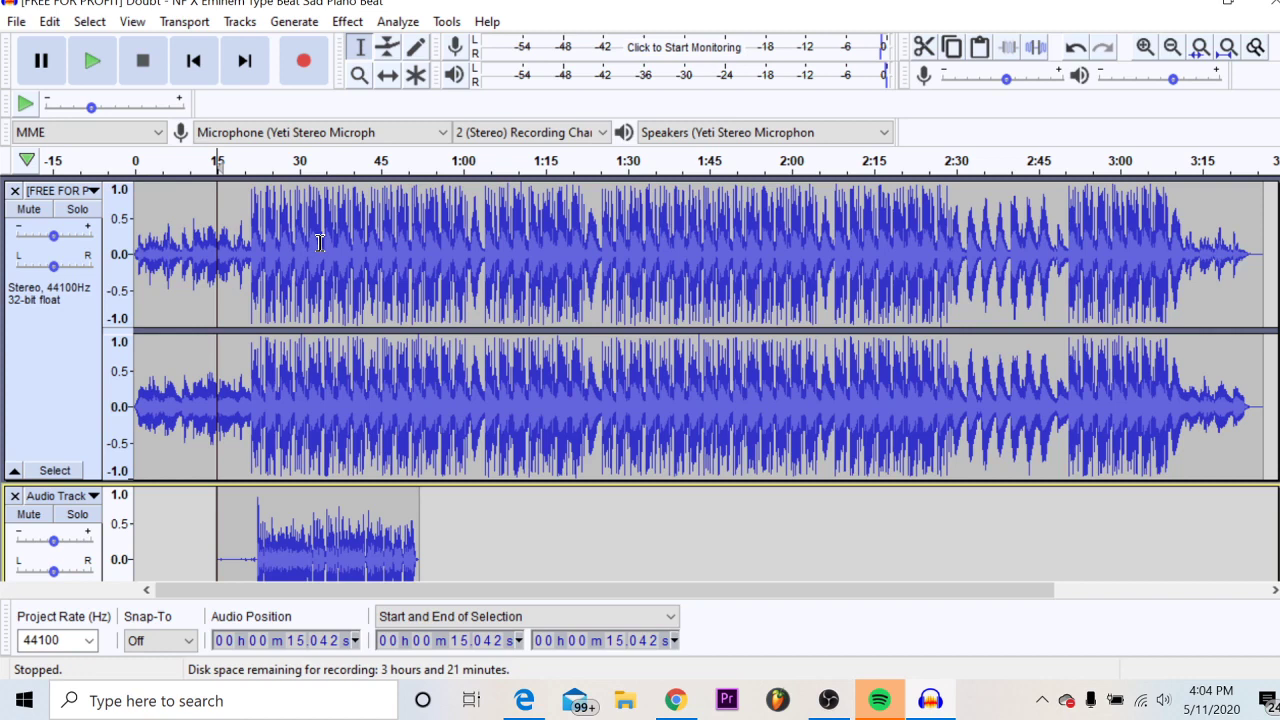
Select the quiet lead-in of the vocal recording, about 15 to 22.3 seconds, and capture its noise profile for Noise Reduction.
{"action": "scroll", "coordinate": [320, 243], "scroll_direction": "down", "scroll_amount": 3}
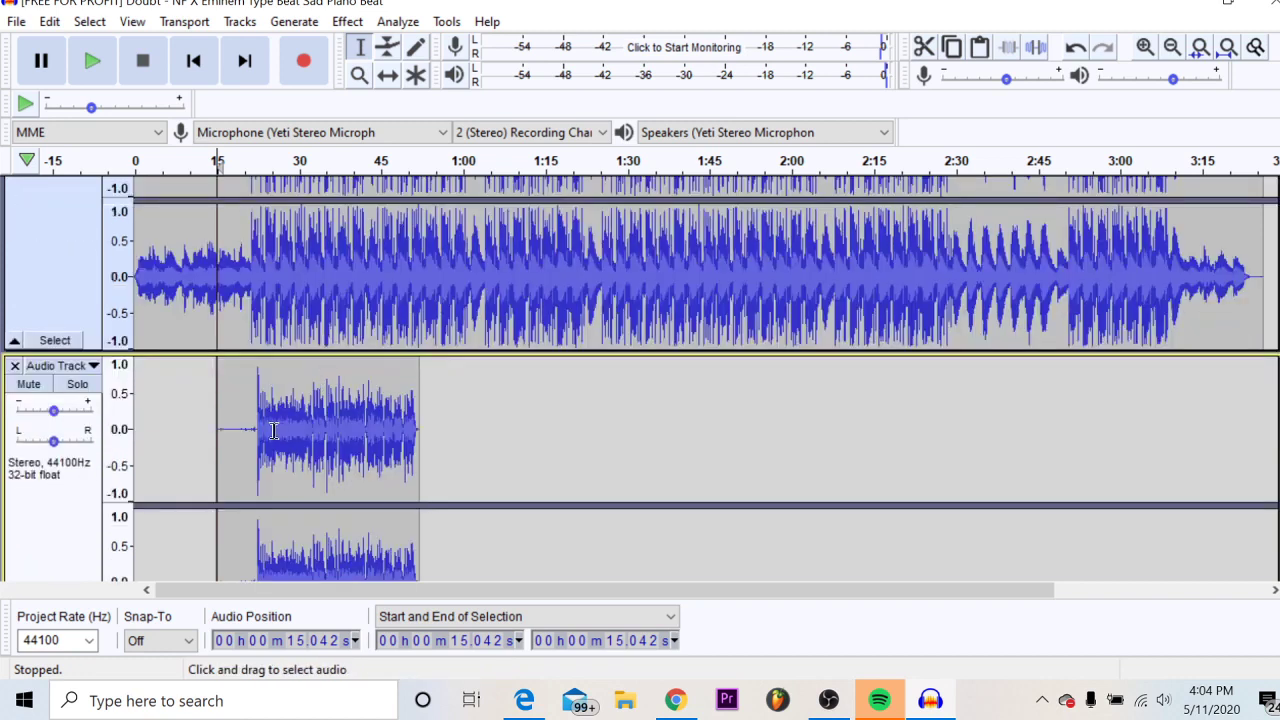
{"action": "left_click", "coordinate": [256, 428]}
{"action": "left_click_drag", "start_coordinate": [252, 428], "coordinate": [217, 429]}
{"action": "scroll", "coordinate": [223, 414], "scroll_direction": "down", "scroll_amount": 2}
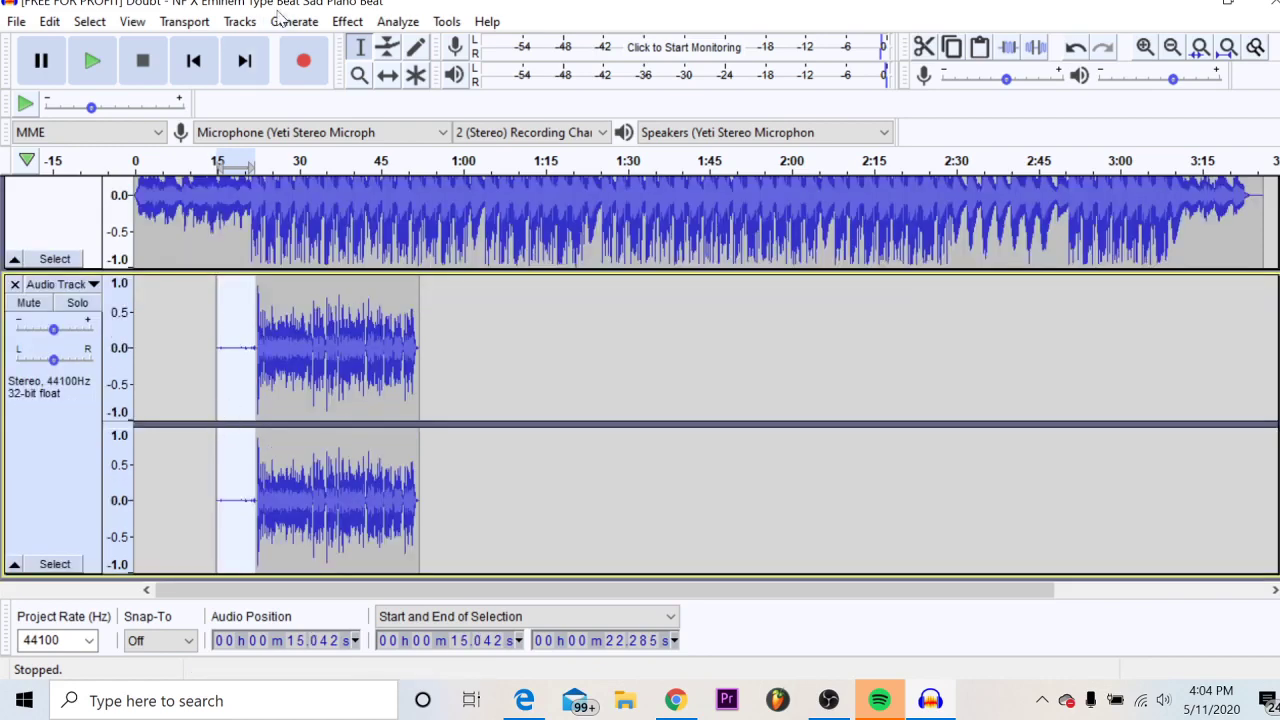
{"action": "left_click", "coordinate": [350, 22]}
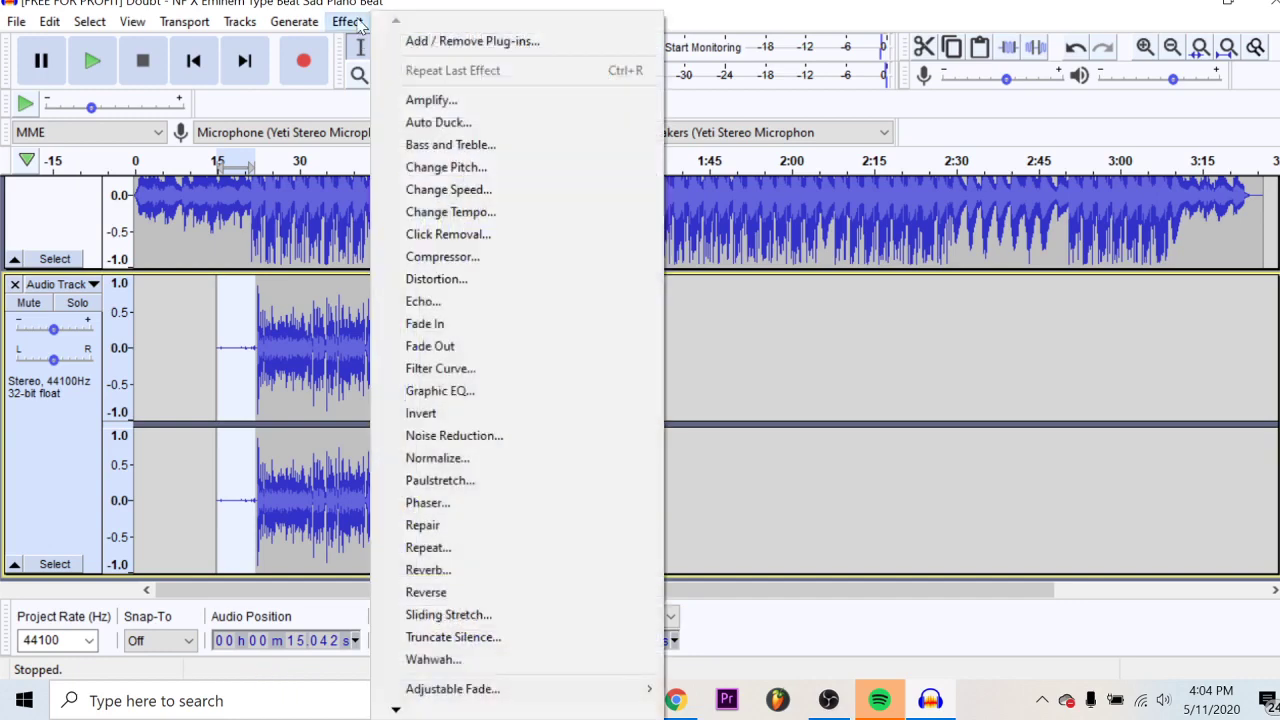
{"action": "left_click", "coordinate": [463, 443]}
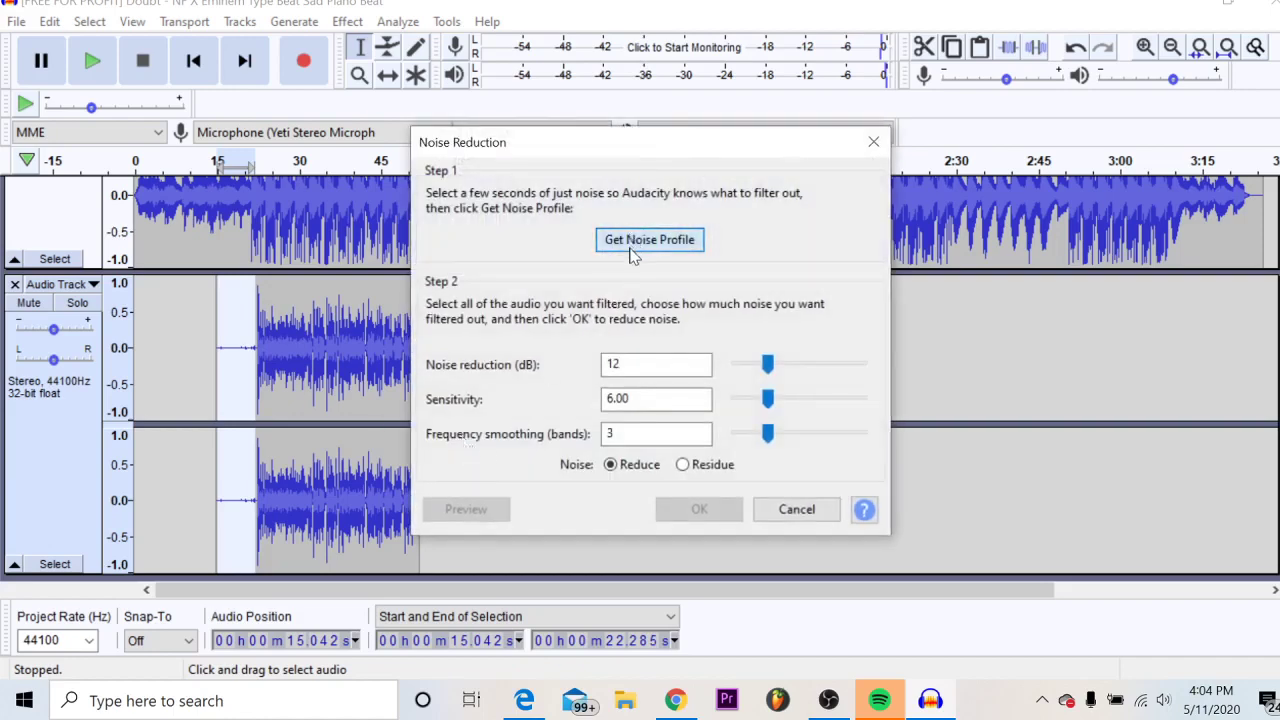
{"action": "left_click", "coordinate": [630, 245]}
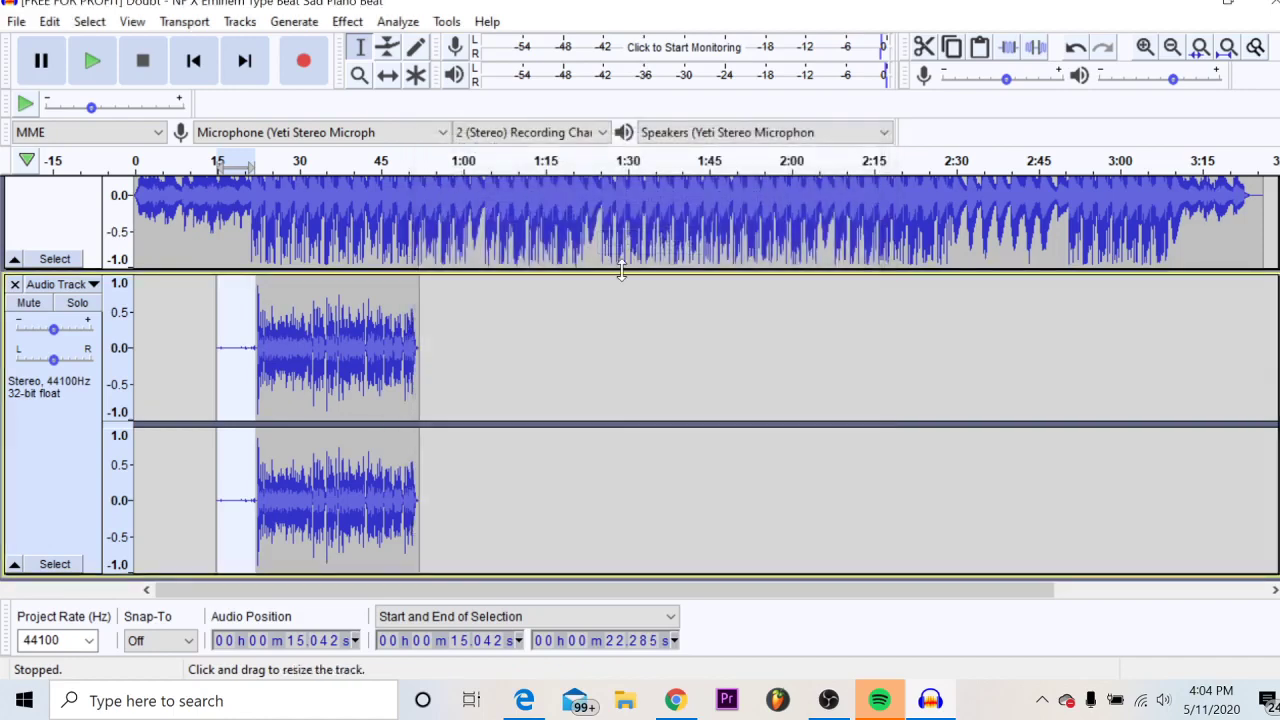
Apply Noise Reduction to the whole vocal track with 12 dB reduction, sensitivity 6.00 and 3 frequency smoothing bands.
{"action": "left_click", "coordinate": [84, 443]}
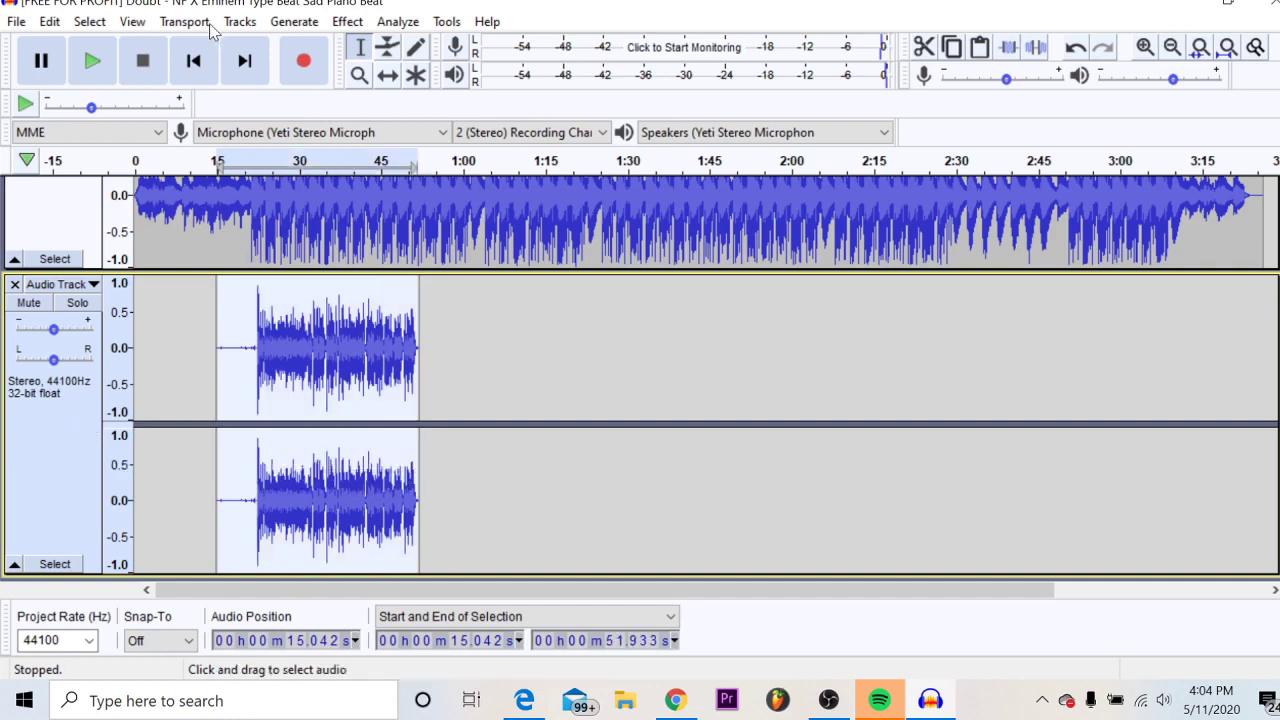
{"action": "left_click", "coordinate": [341, 30]}
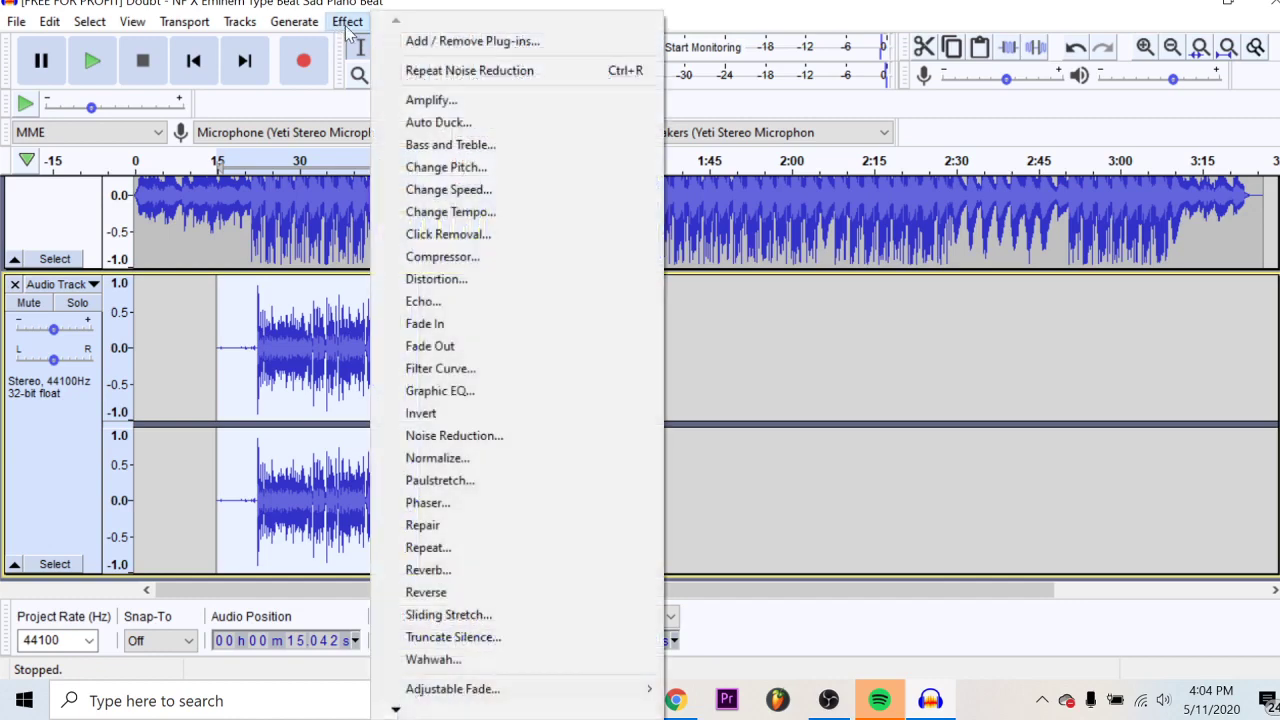
{"action": "left_click", "coordinate": [454, 436]}
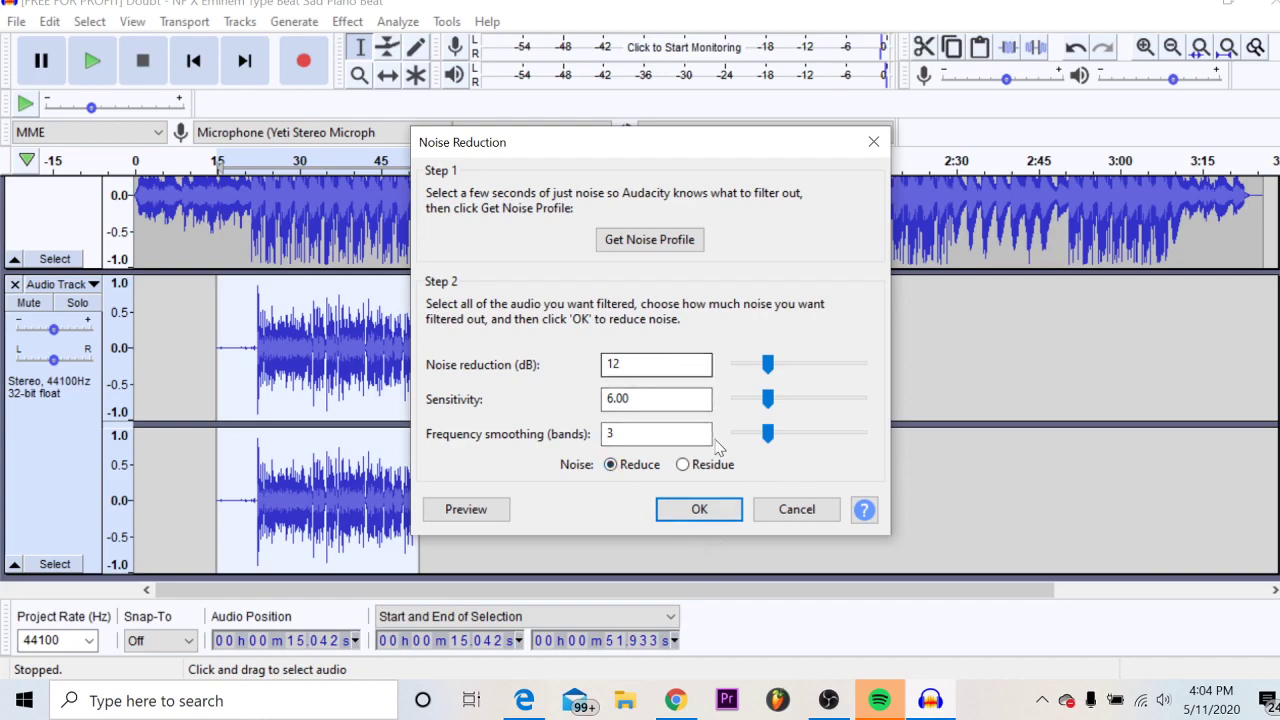
{"action": "left_click", "coordinate": [683, 510]}
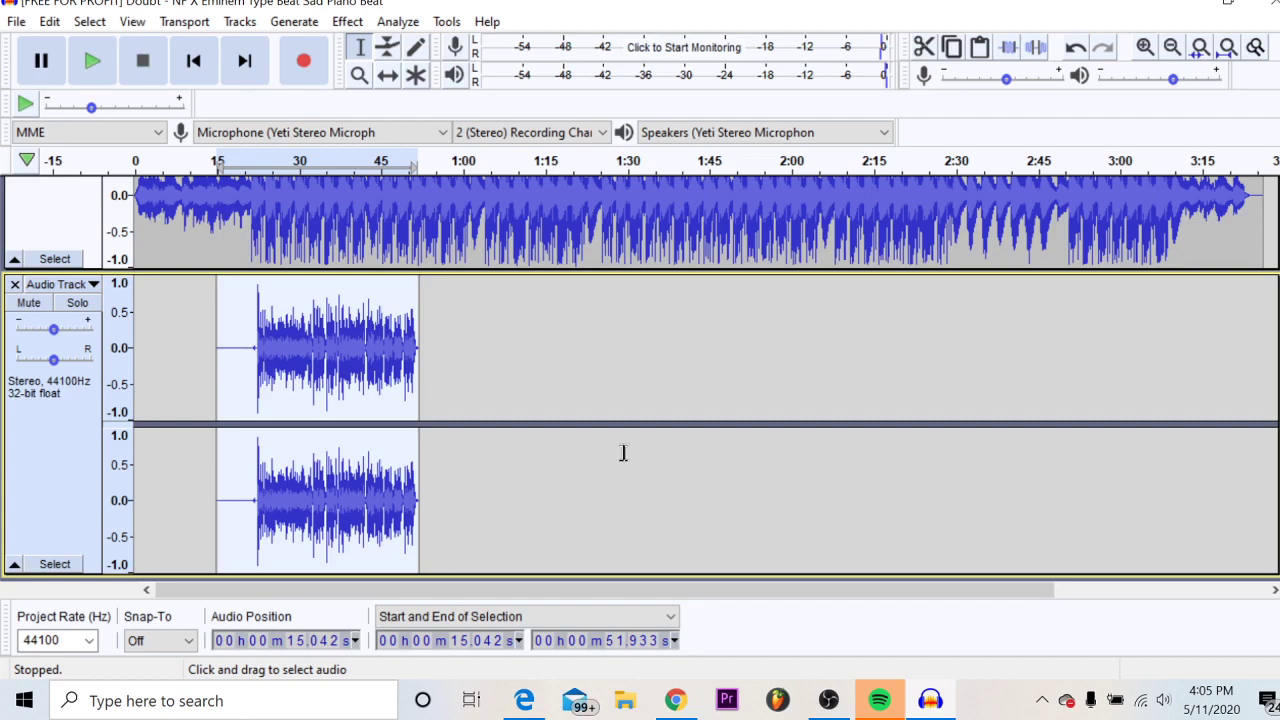
Normalize the vocal track to a peak amplitude of -1.0 dB with DC offset removal, then clear the selection.
{"action": "left_click", "coordinate": [347, 21]}
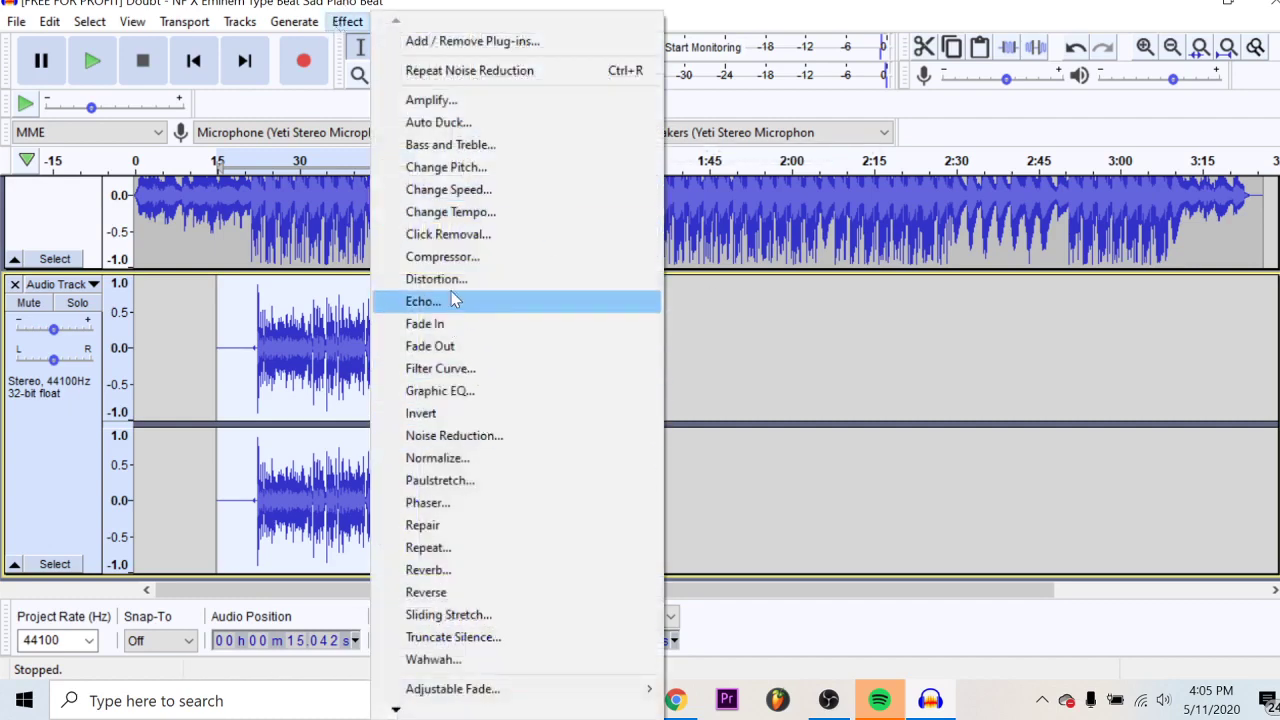
{"action": "left_click", "coordinate": [467, 459]}
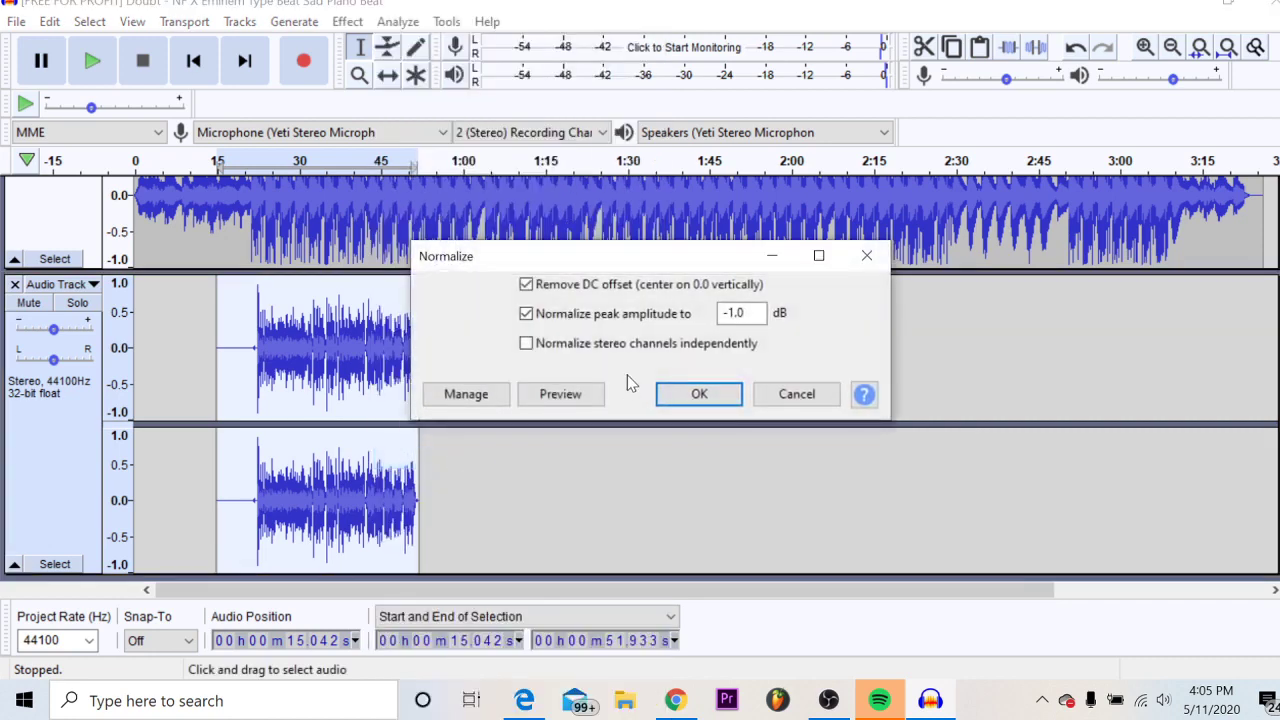
{"action": "left_click", "coordinate": [675, 392]}
{"action": "left_click", "coordinate": [677, 392]}
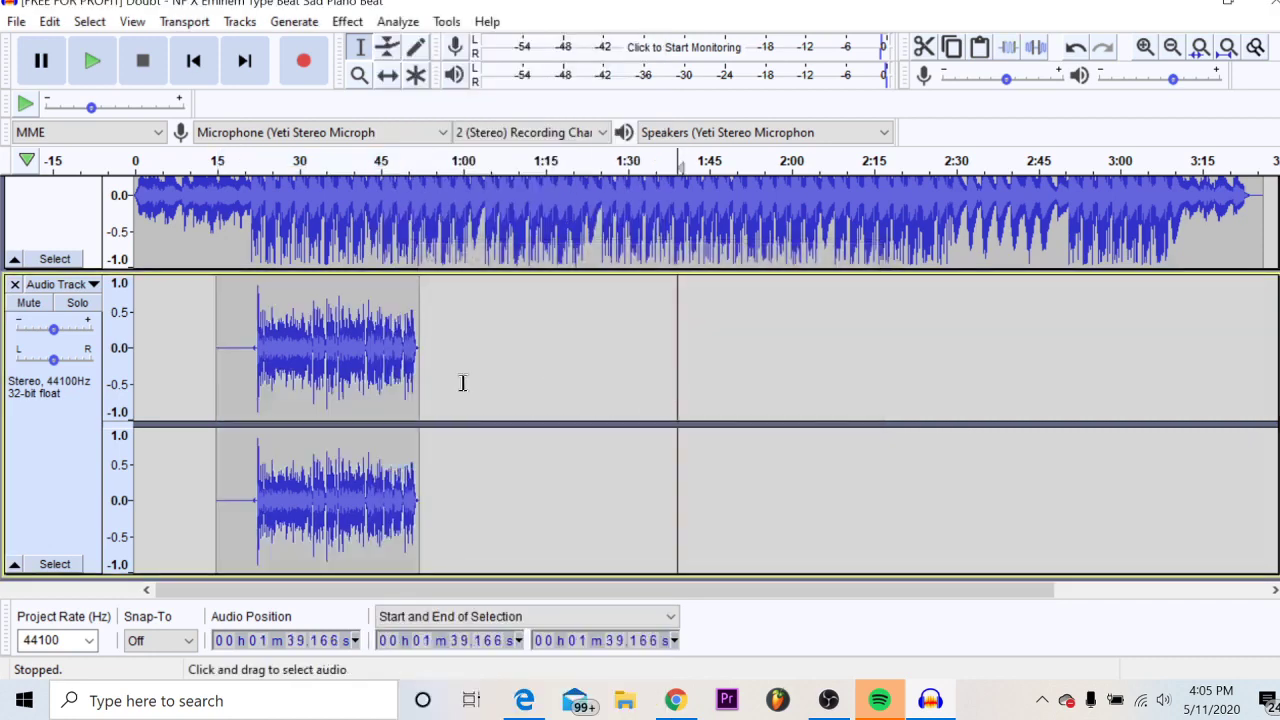
Select the whole vocal track and apply the Compressor with -12 dB threshold, -40 dB noise floor, 2:1 ratio, 0.20 s attack and 1.0 s release.
{"action": "left_click", "coordinate": [347, 21]}
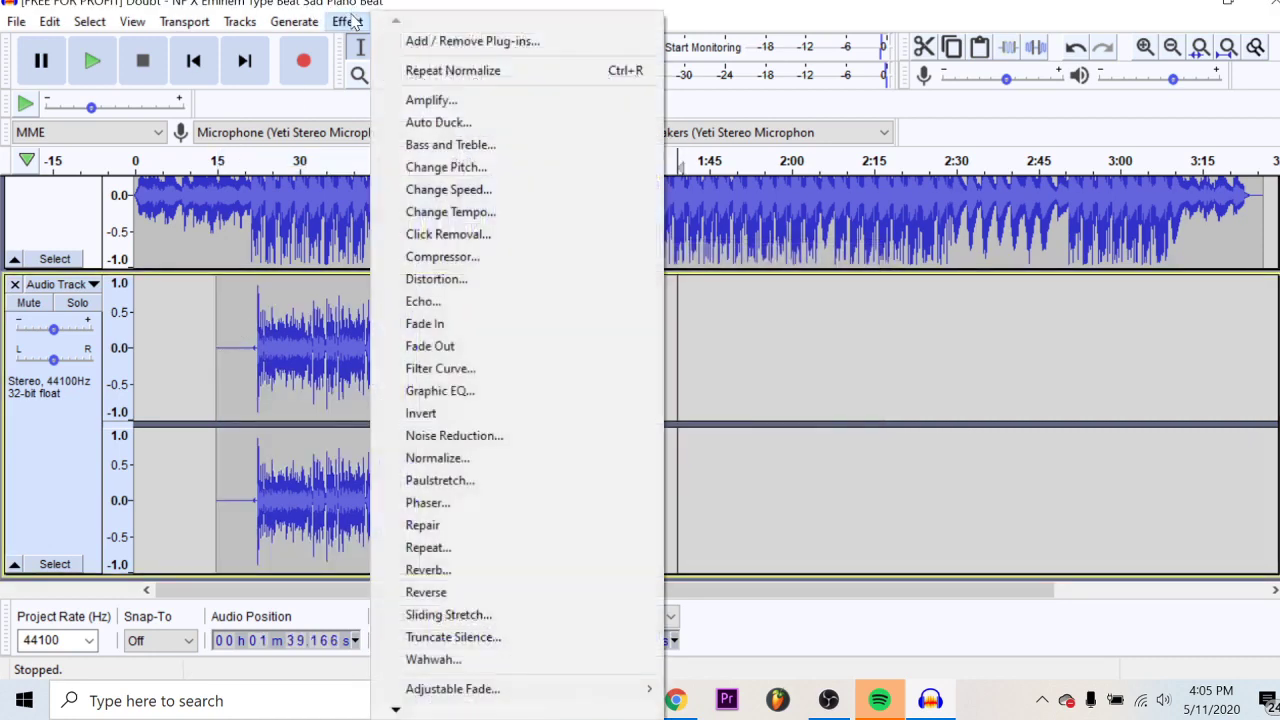
{"action": "left_click", "coordinate": [198, 422]}
{"action": "left_click", "coordinate": [85, 443]}
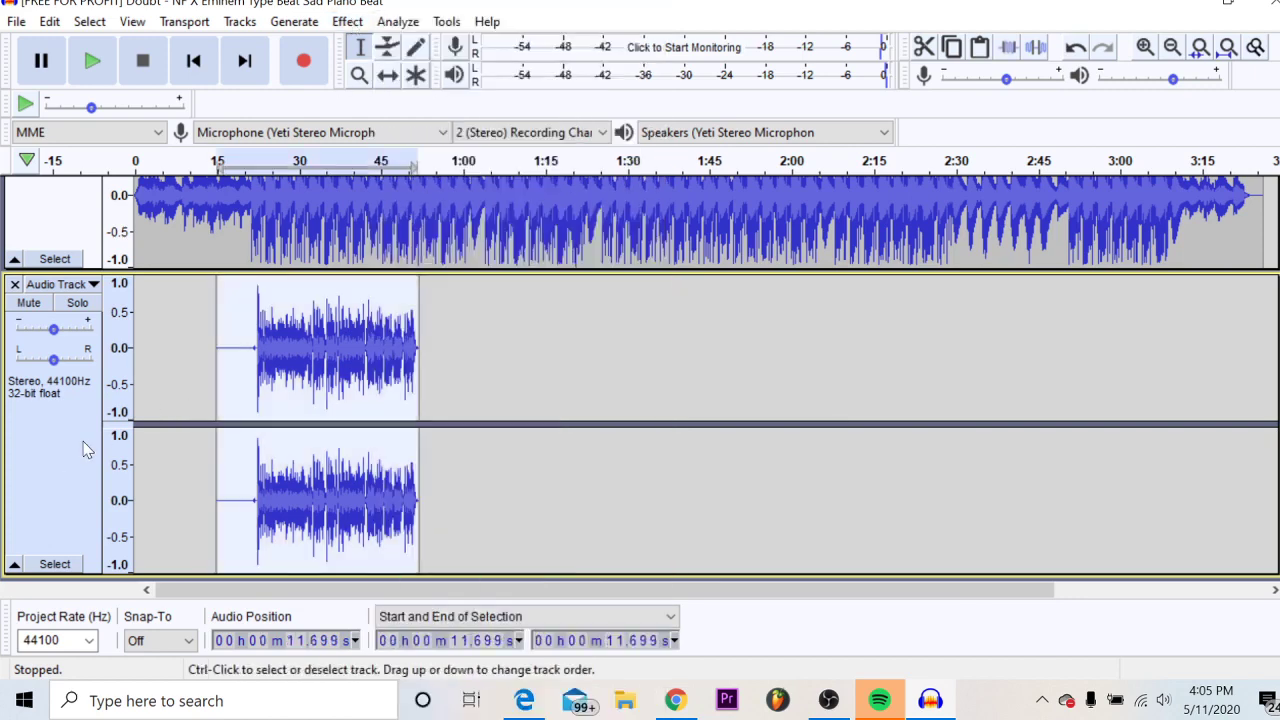
{"action": "left_click", "coordinate": [347, 21]}
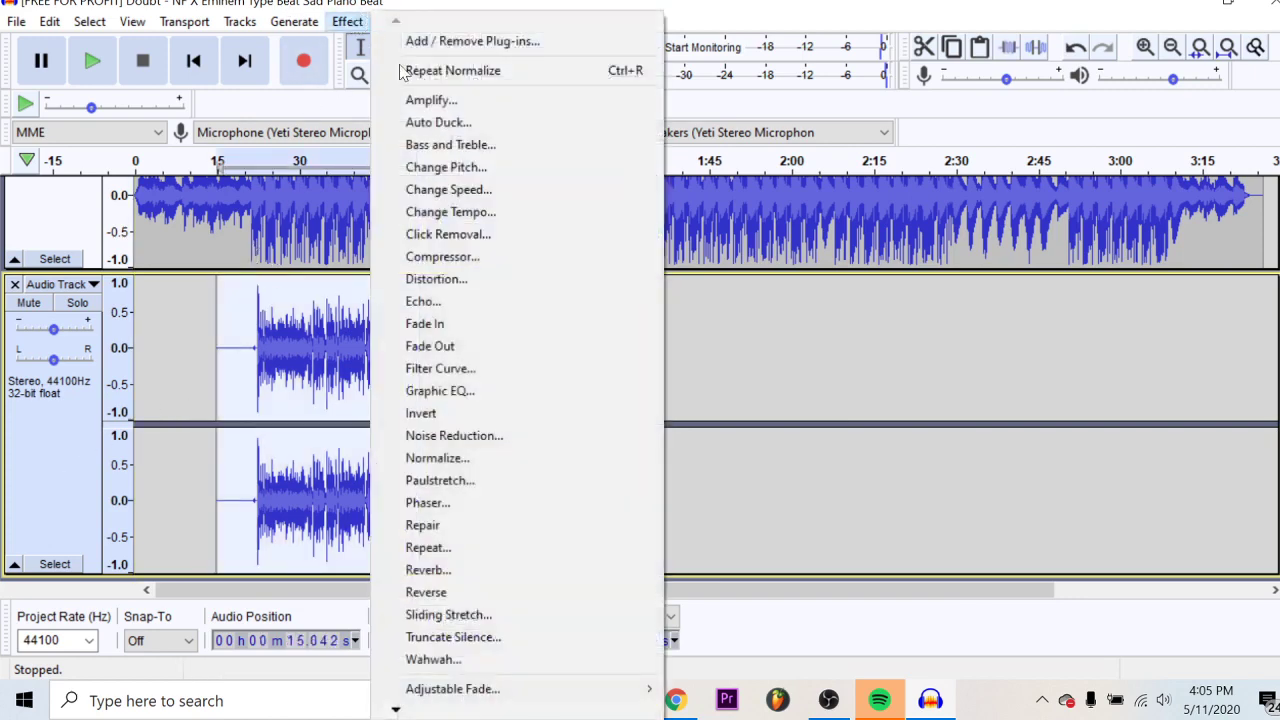
{"action": "left_click", "coordinate": [459, 260]}
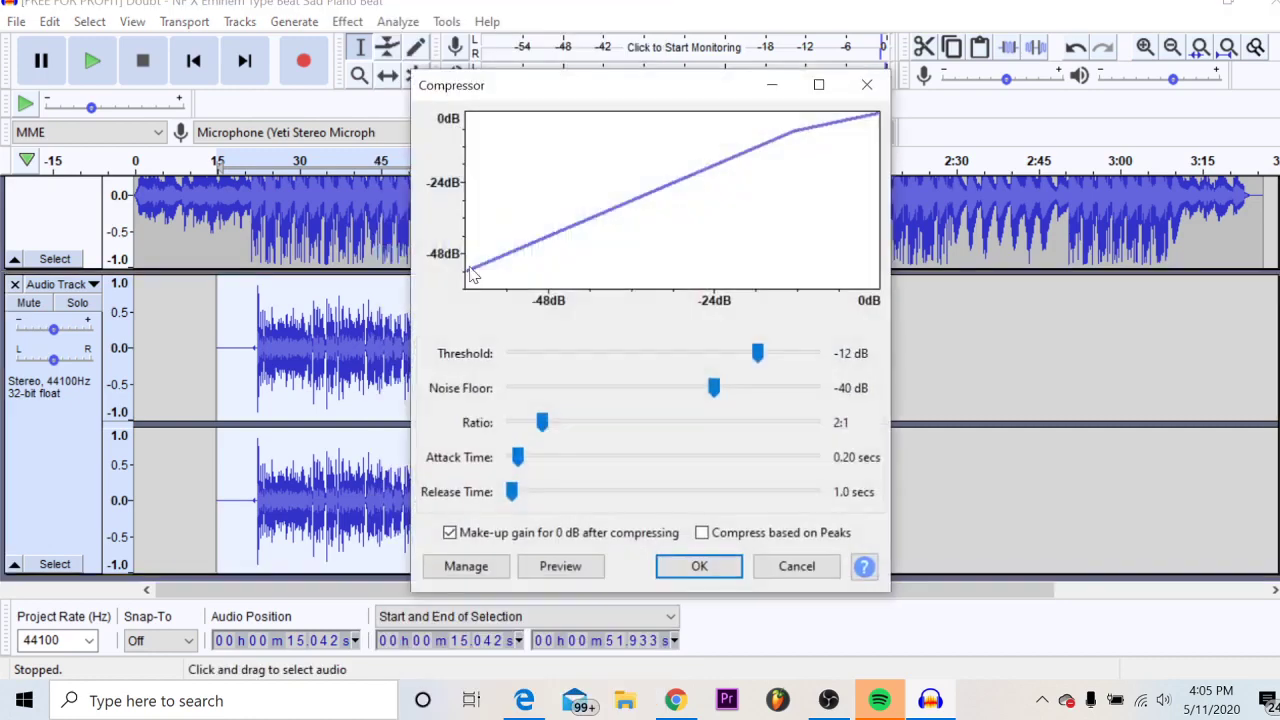
{"action": "left_click", "coordinate": [673, 565]}
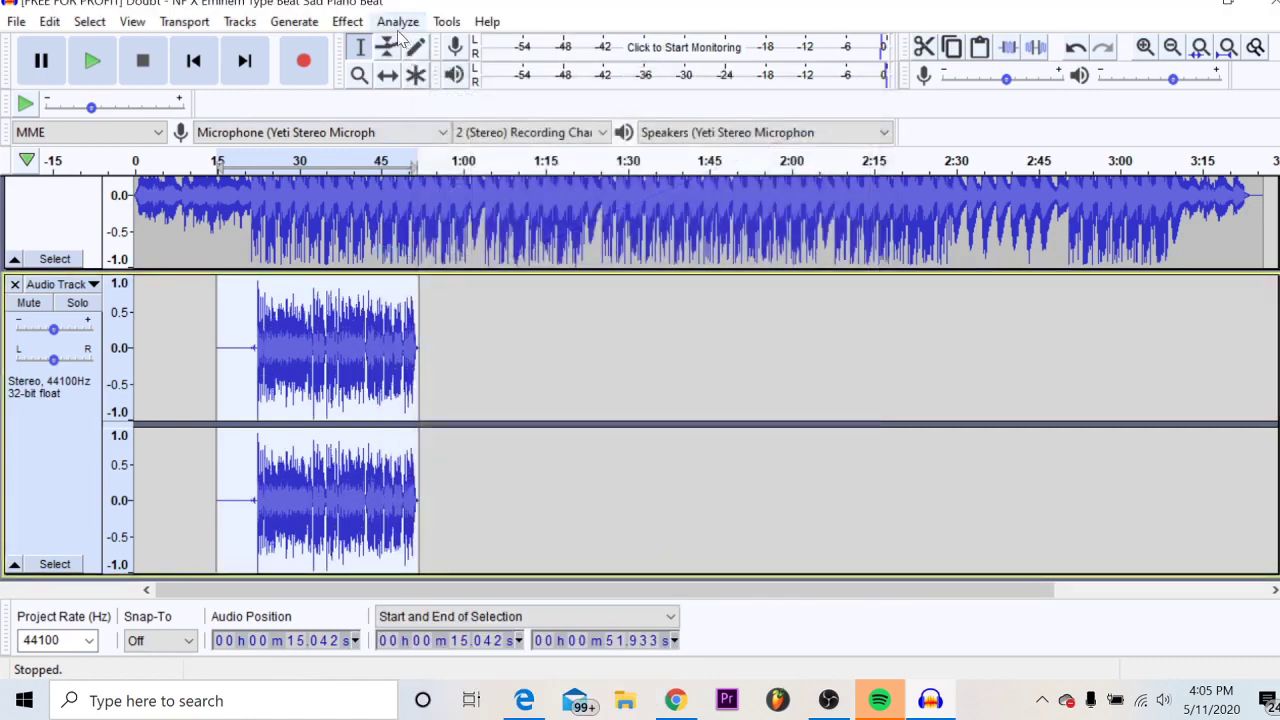
Normalize the compressed vocal track to a peak amplitude of -1.0 dB with DC offset removal.
{"action": "left_click", "coordinate": [347, 21]}
{"action": "left_click", "coordinate": [500, 457]}
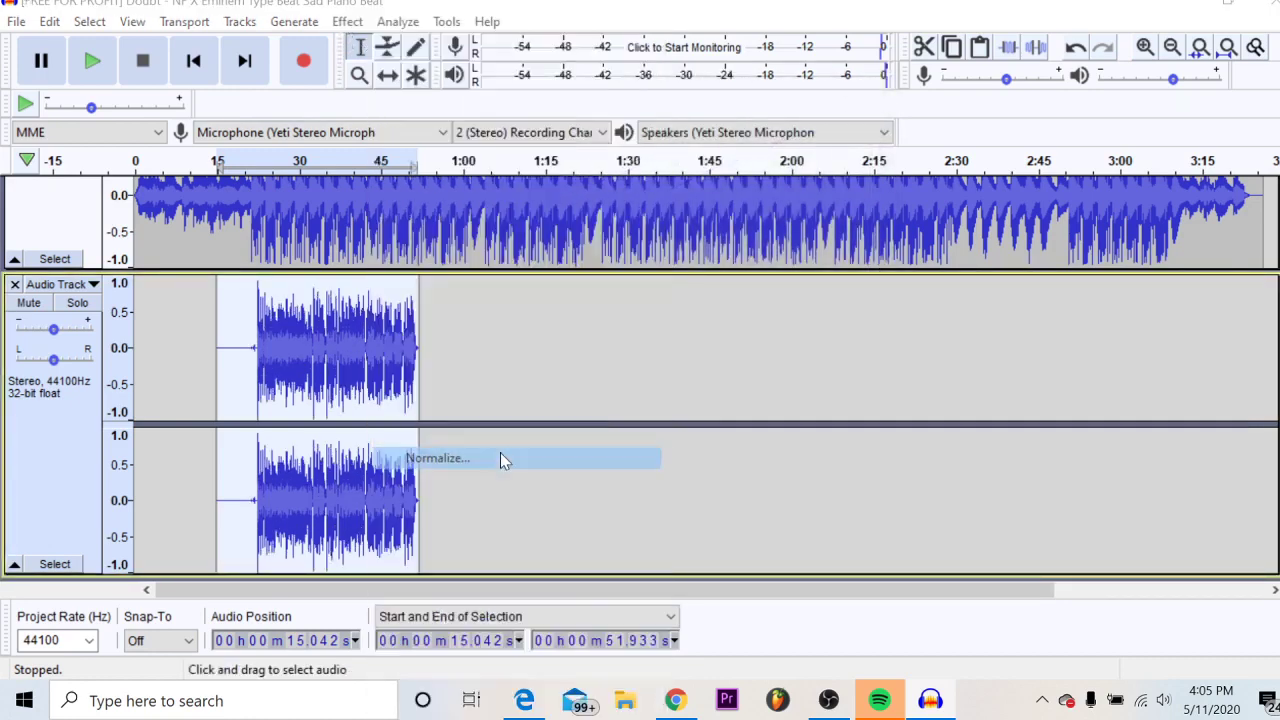
{"action": "left_click", "coordinate": [674, 392]}
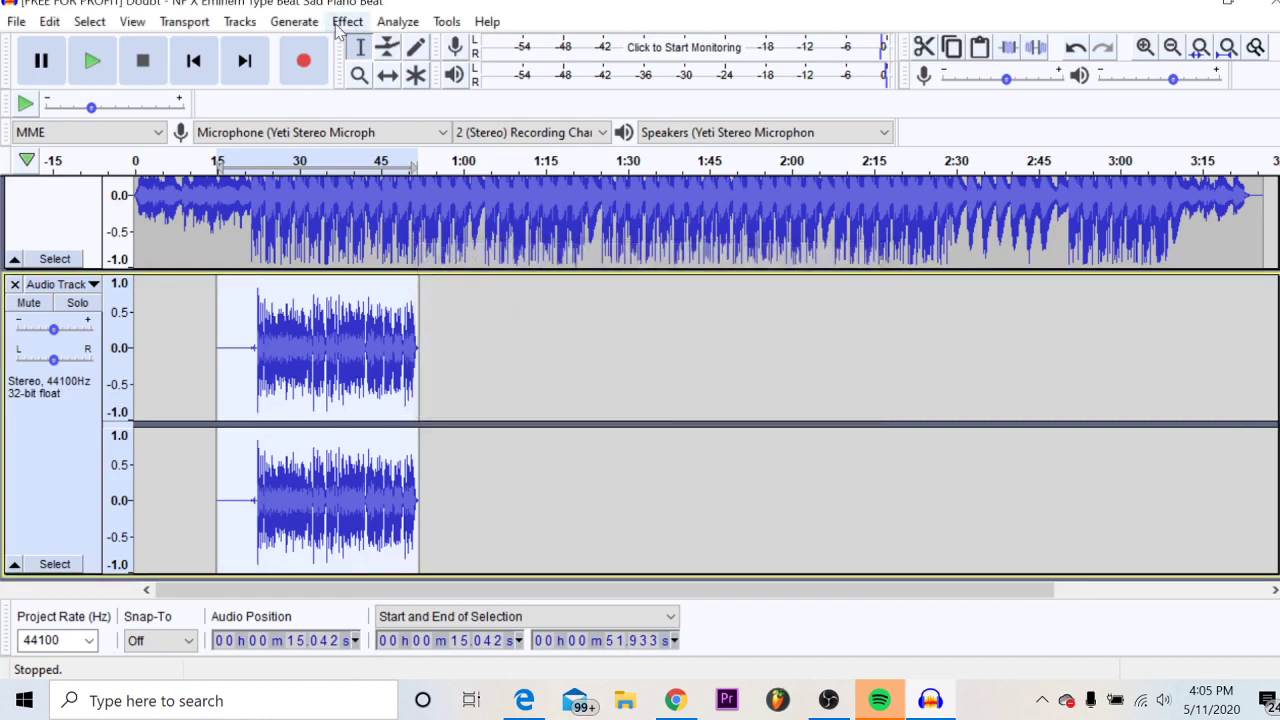
Apply a Filter Curve to the vocal using the Bass Boost preset, with the boost below 100 Hz lowered to about 3 dB.
{"action": "left_click", "coordinate": [347, 21]}
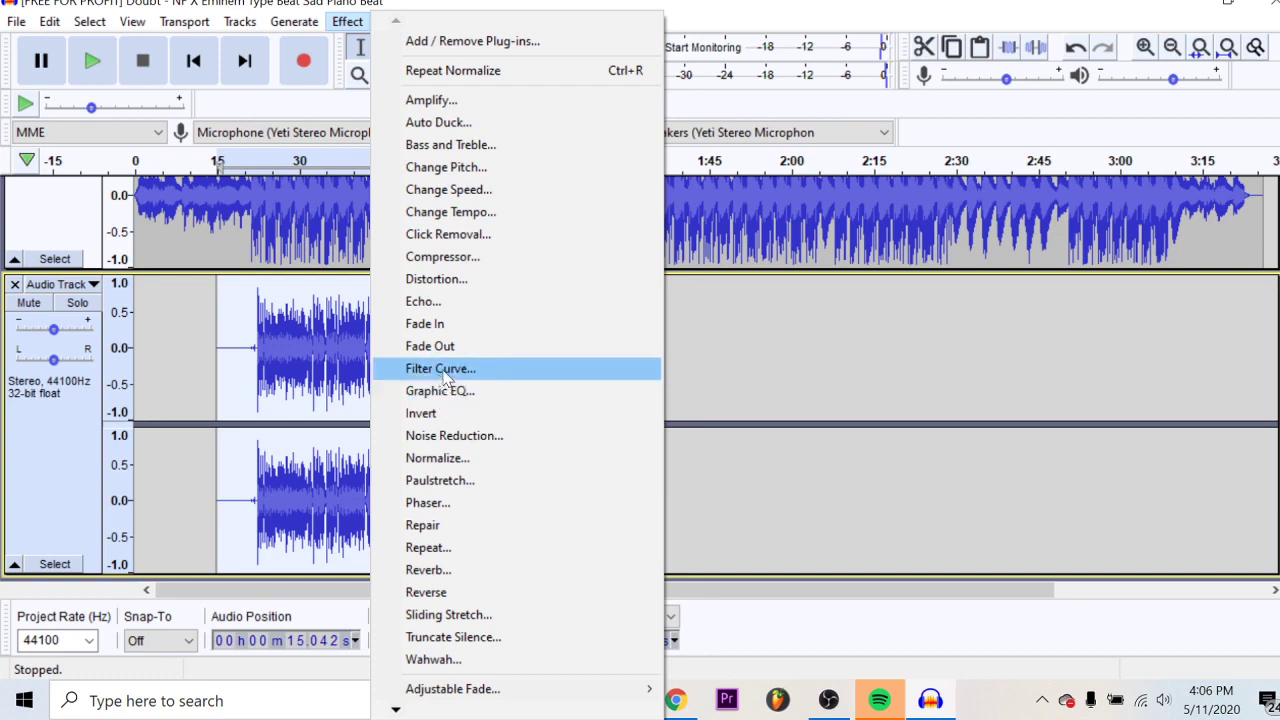
{"action": "left_click", "coordinate": [445, 370]}
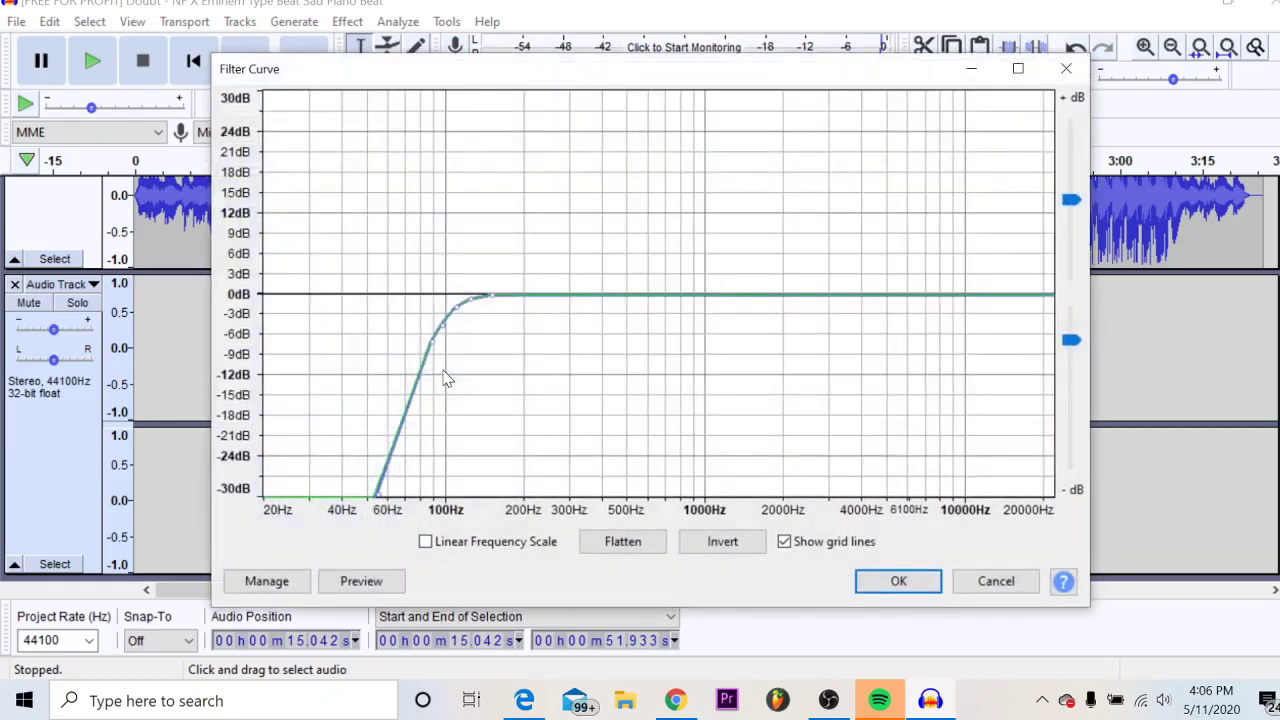
{"action": "left_click", "coordinate": [288, 582]}
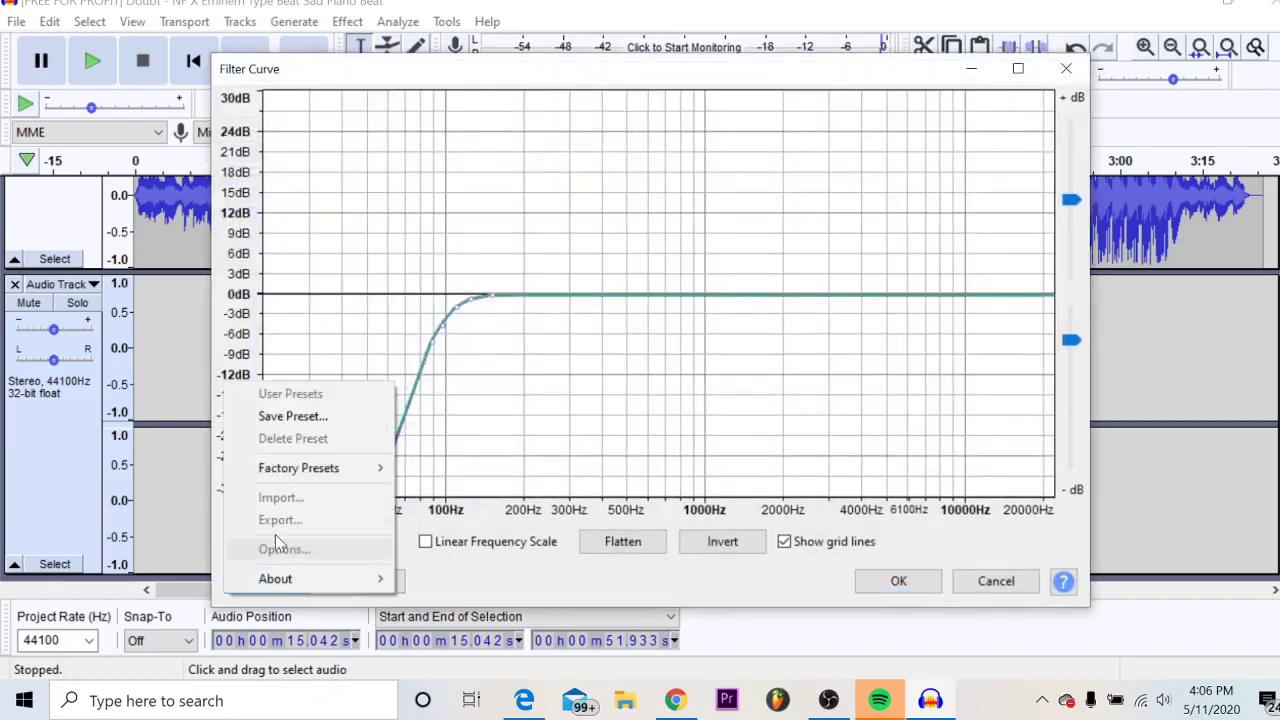
{"action": "mouse_move", "coordinate": [294, 468]}
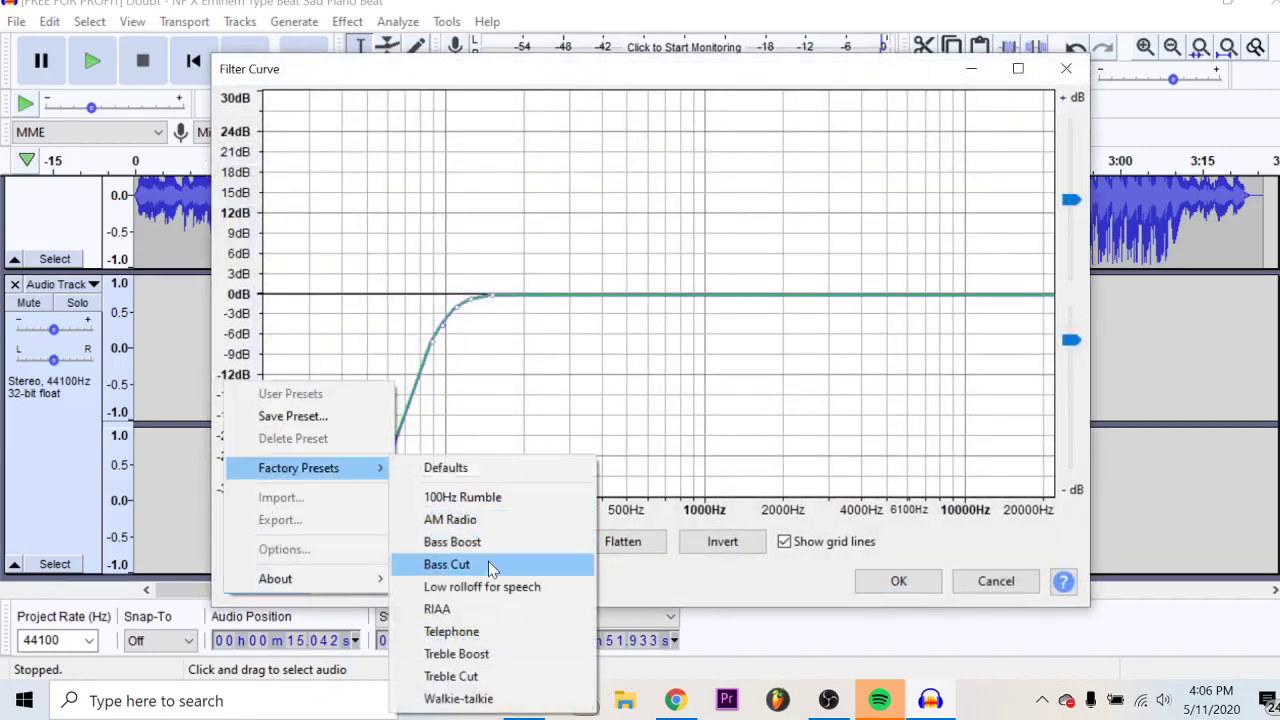
{"action": "left_click", "coordinate": [455, 542]}
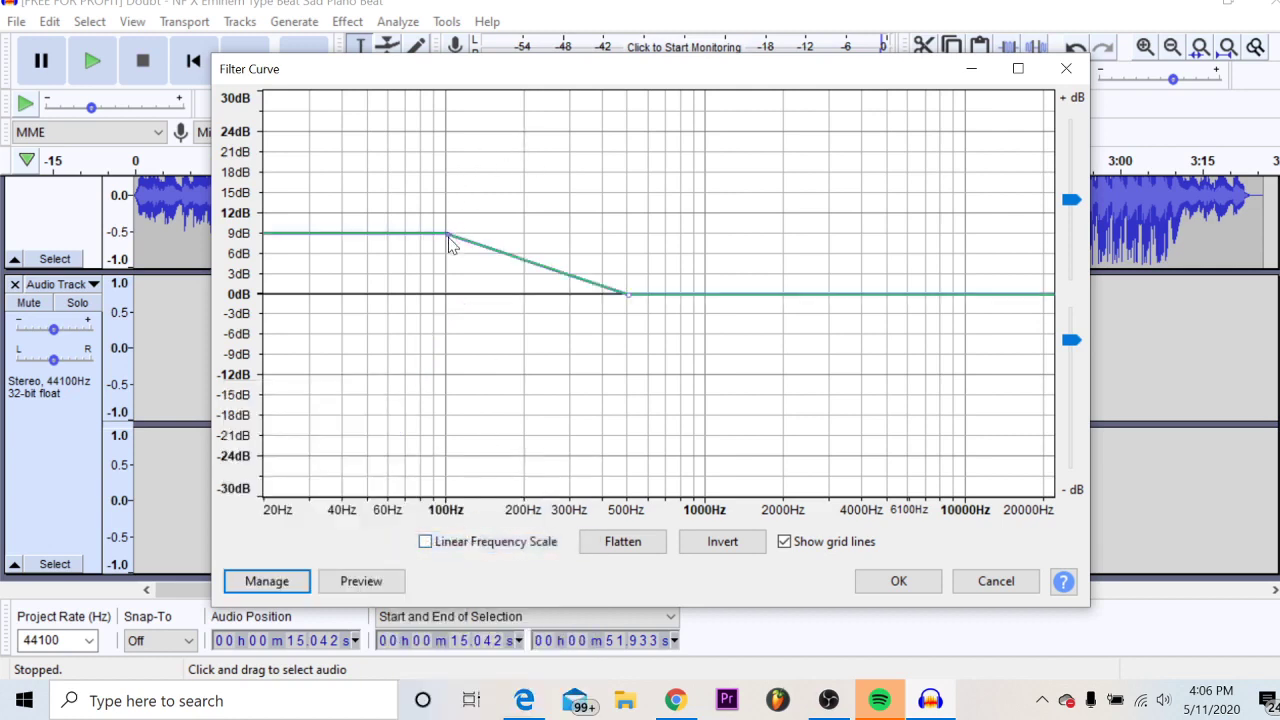
{"action": "left_click_drag", "start_coordinate": [450, 242], "coordinate": [449, 274]}
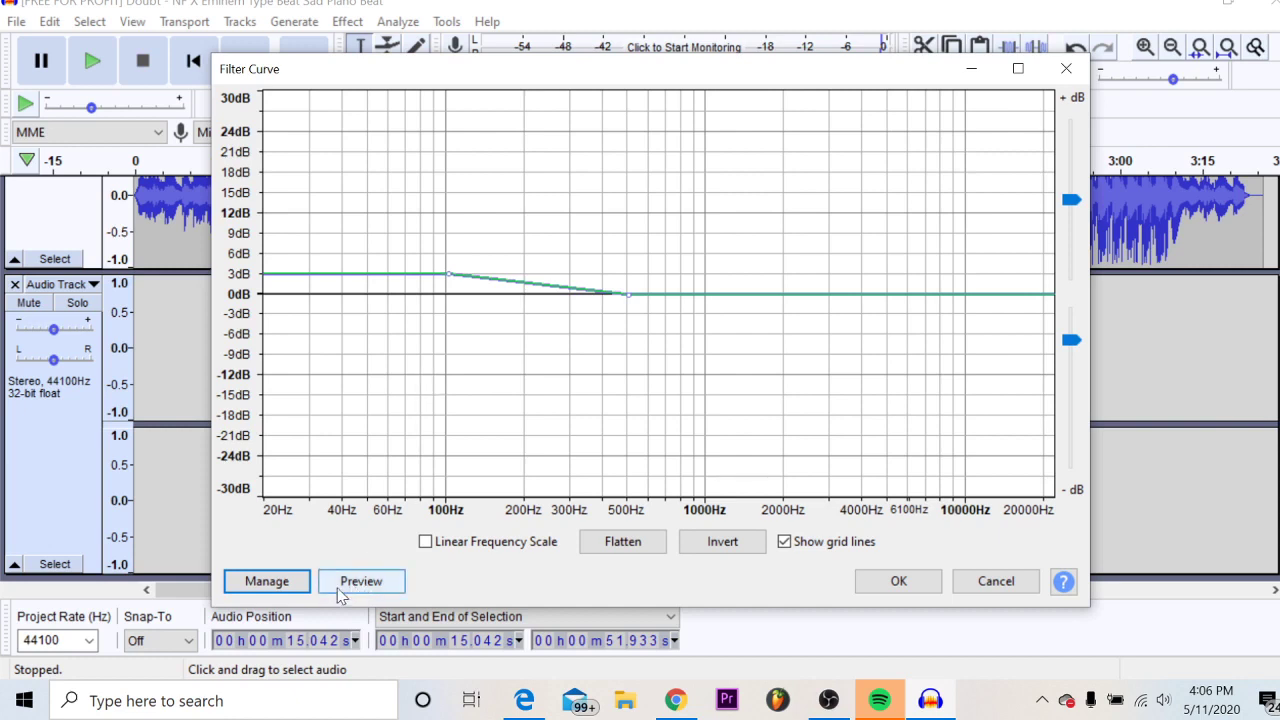
{"action": "left_click", "coordinate": [895, 585]}
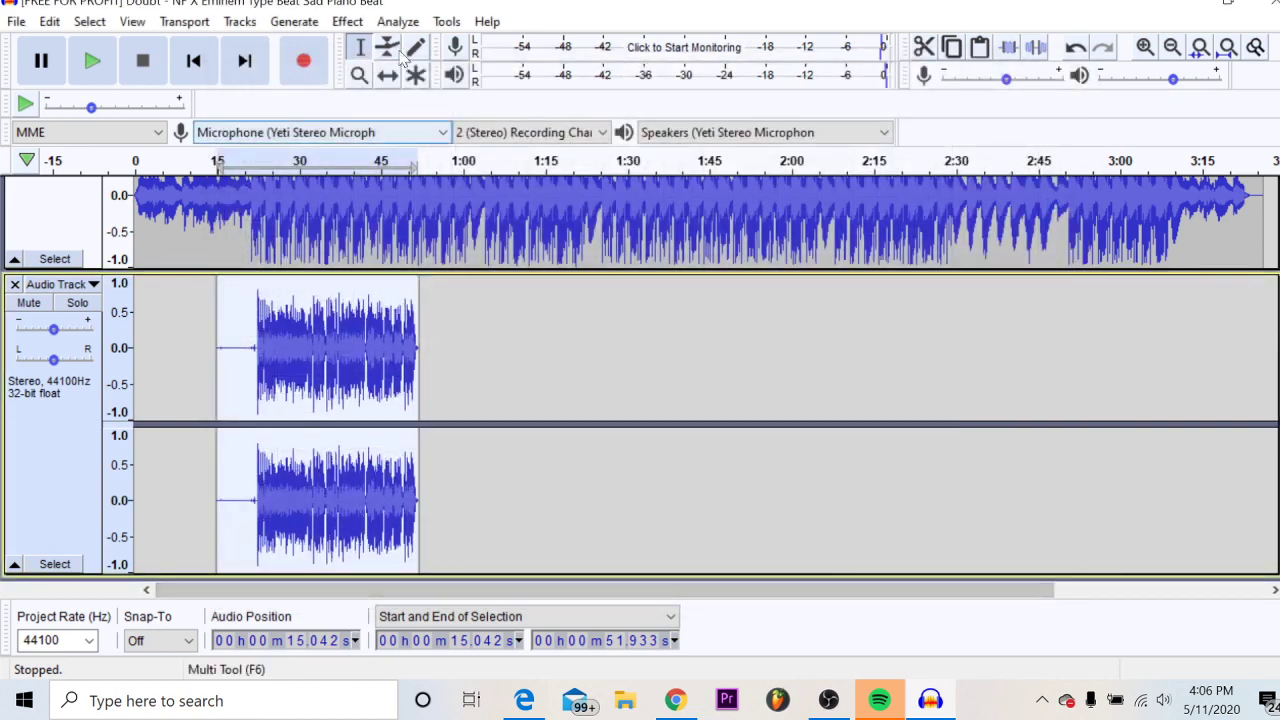
Normalize the bass-boosted vocal to a peak amplitude of -1.0 dB with DC offset removal.
{"action": "left_click", "coordinate": [347, 21]}
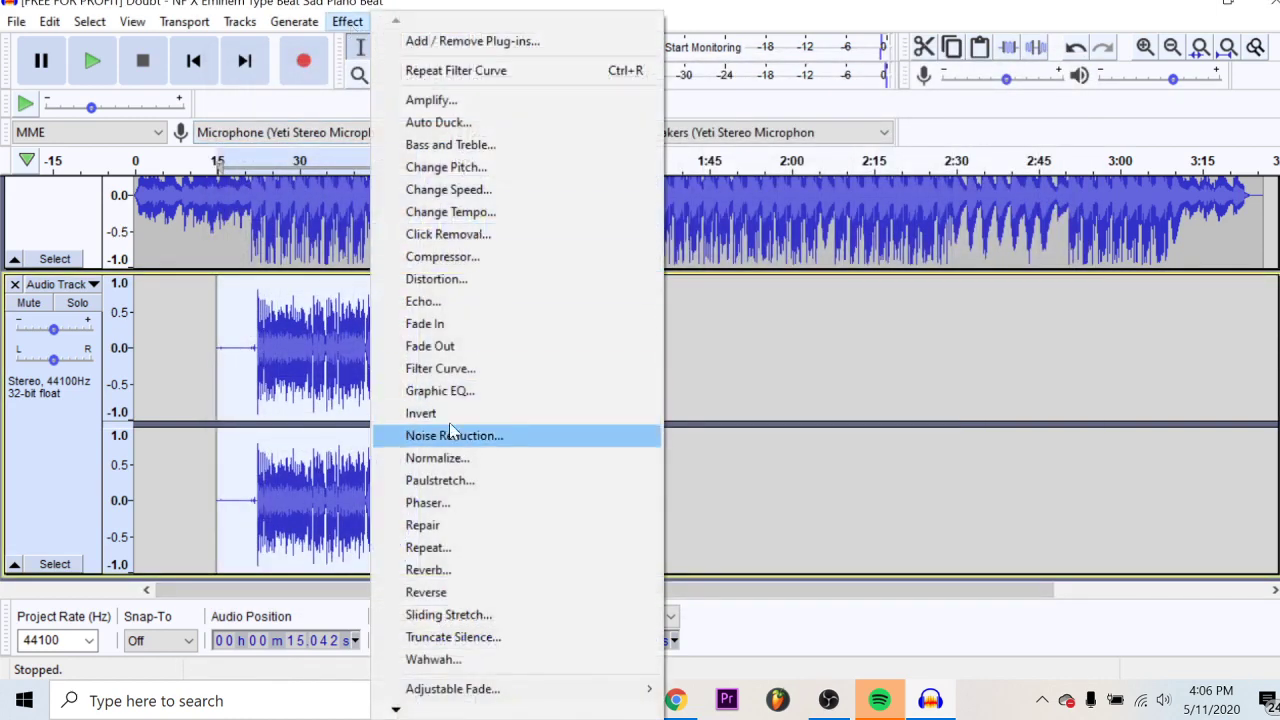
{"action": "left_click", "coordinate": [455, 460]}
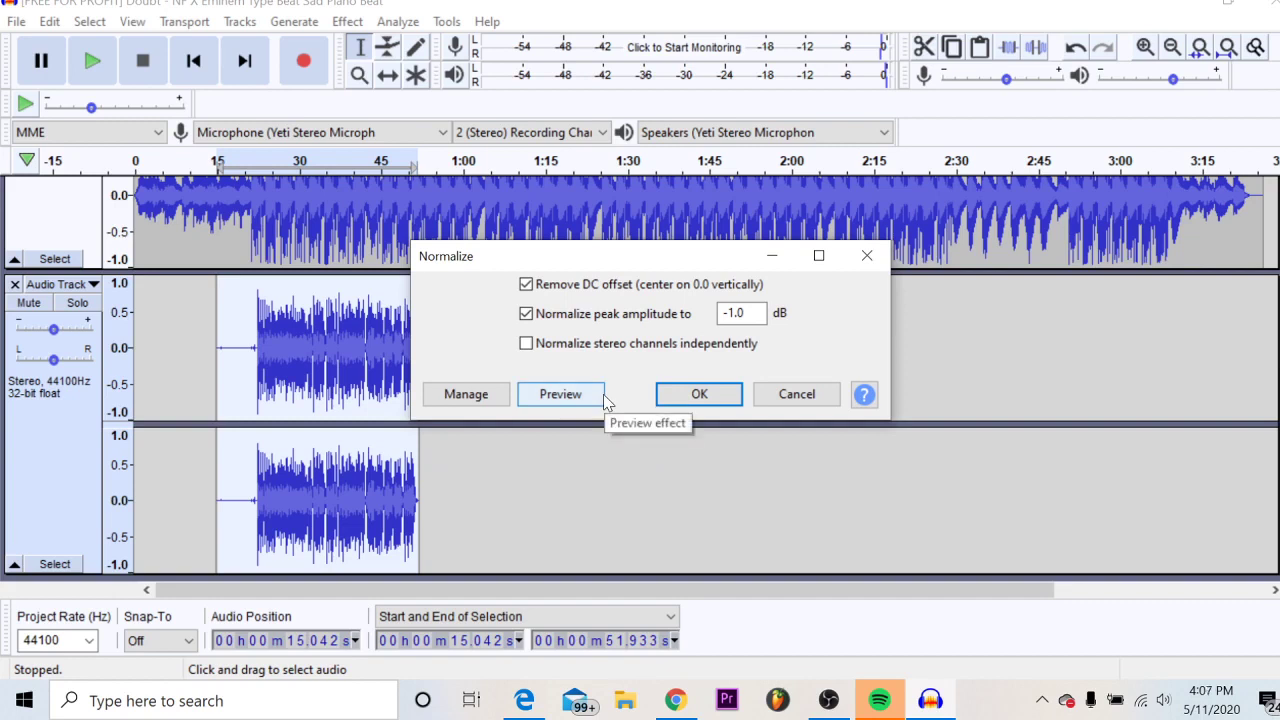
{"action": "left_click", "coordinate": [699, 400]}
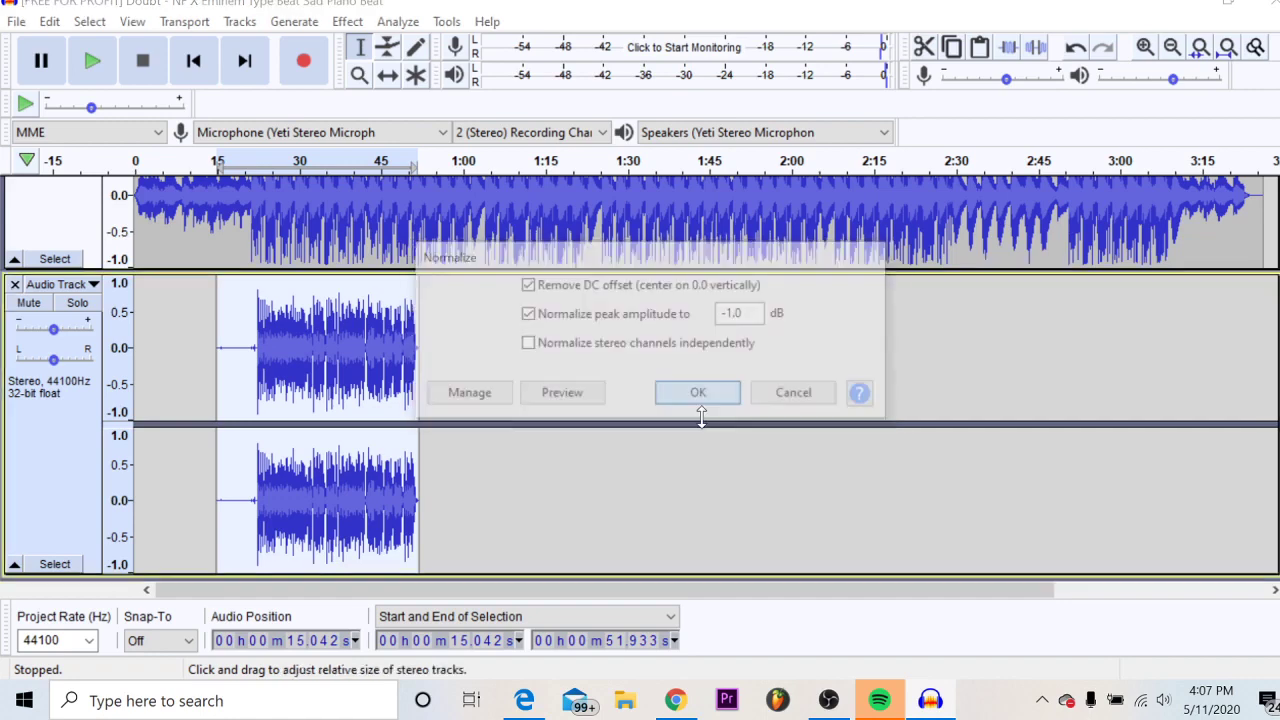
Apply a Filter Curve to the vocal using the Treble Boost preset, with the high-frequency boost lowered to about 3 dB.
{"action": "left_click", "coordinate": [352, 22]}
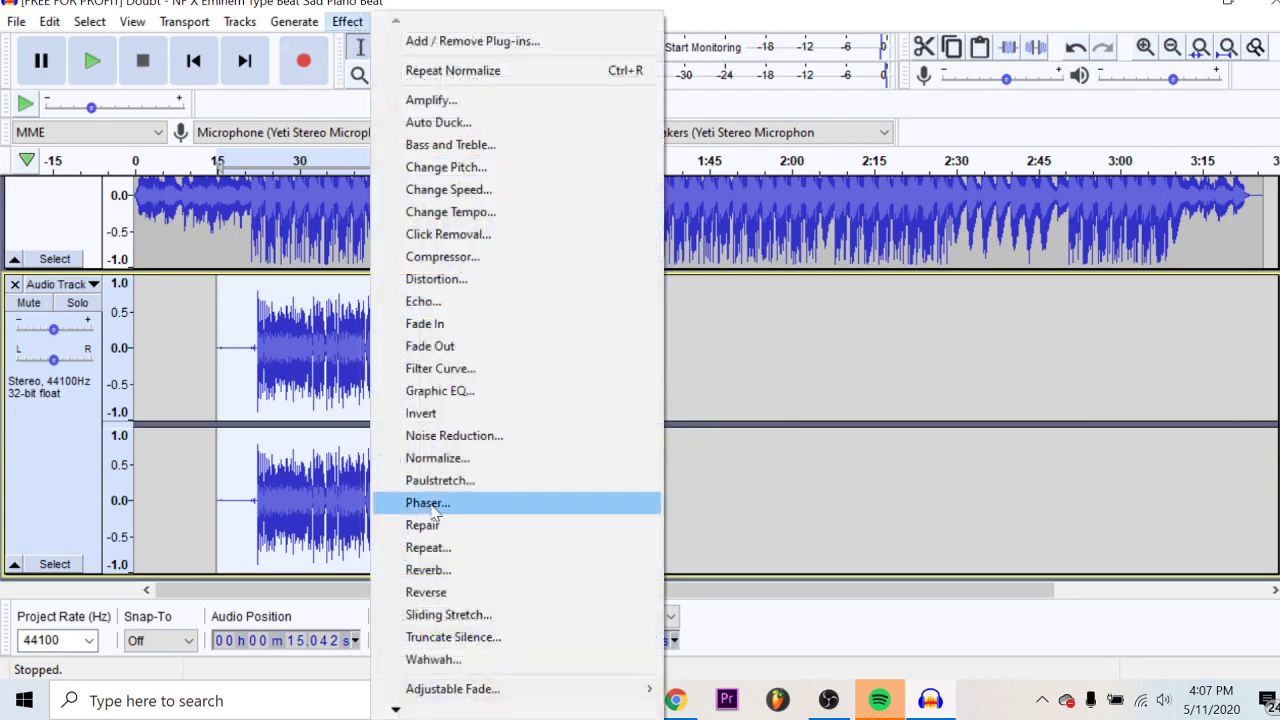
{"action": "left_click", "coordinate": [467, 371]}
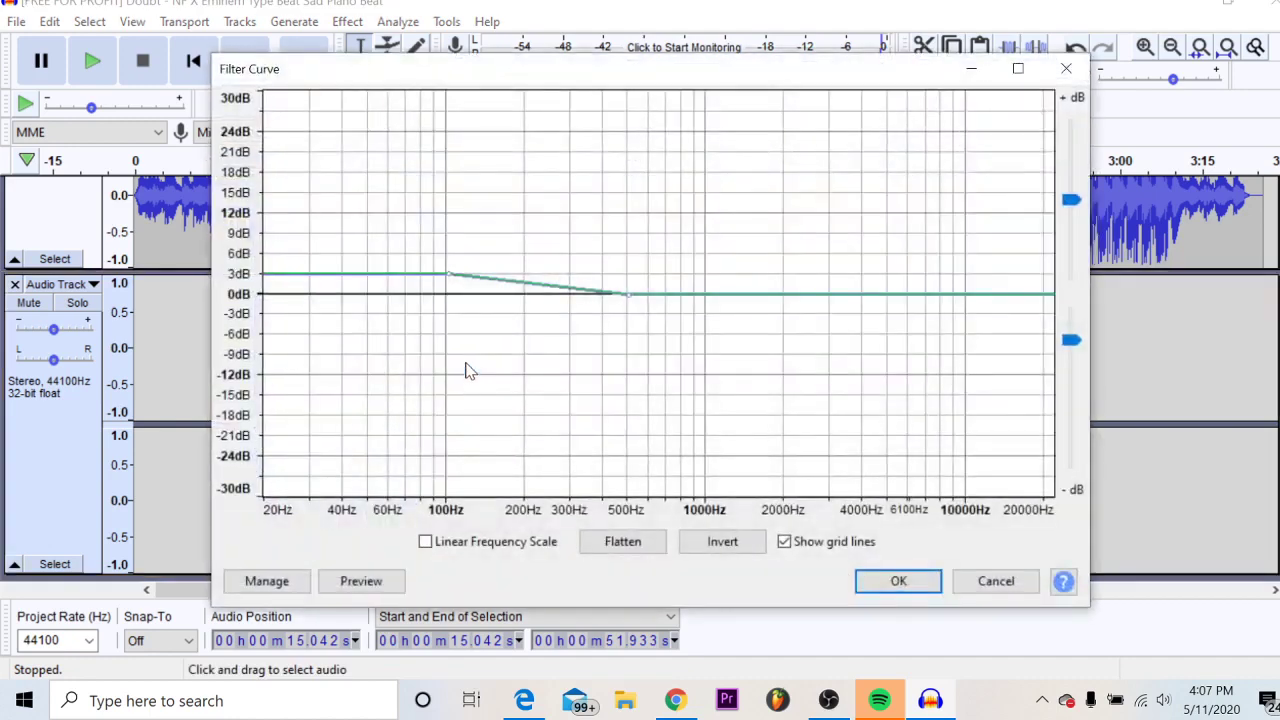
{"action": "left_click", "coordinate": [287, 588]}
{"action": "mouse_move", "coordinate": [340, 472]}
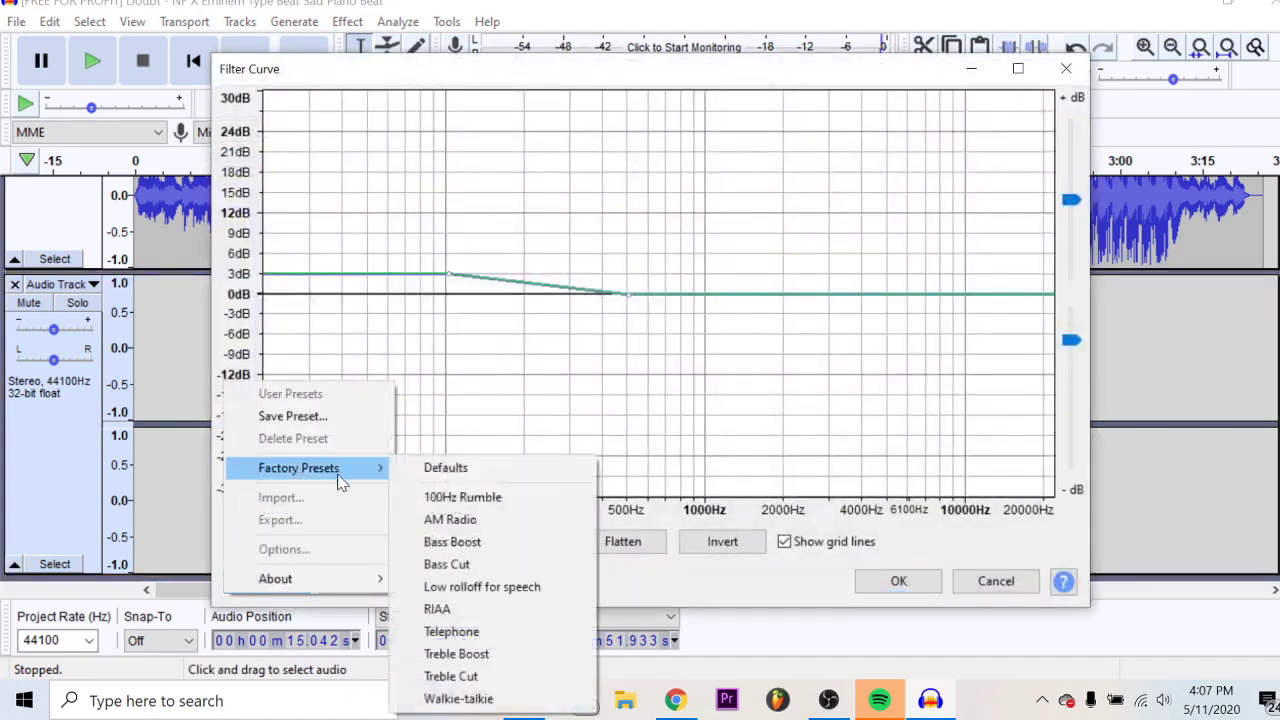
{"action": "left_click", "coordinate": [465, 655]}
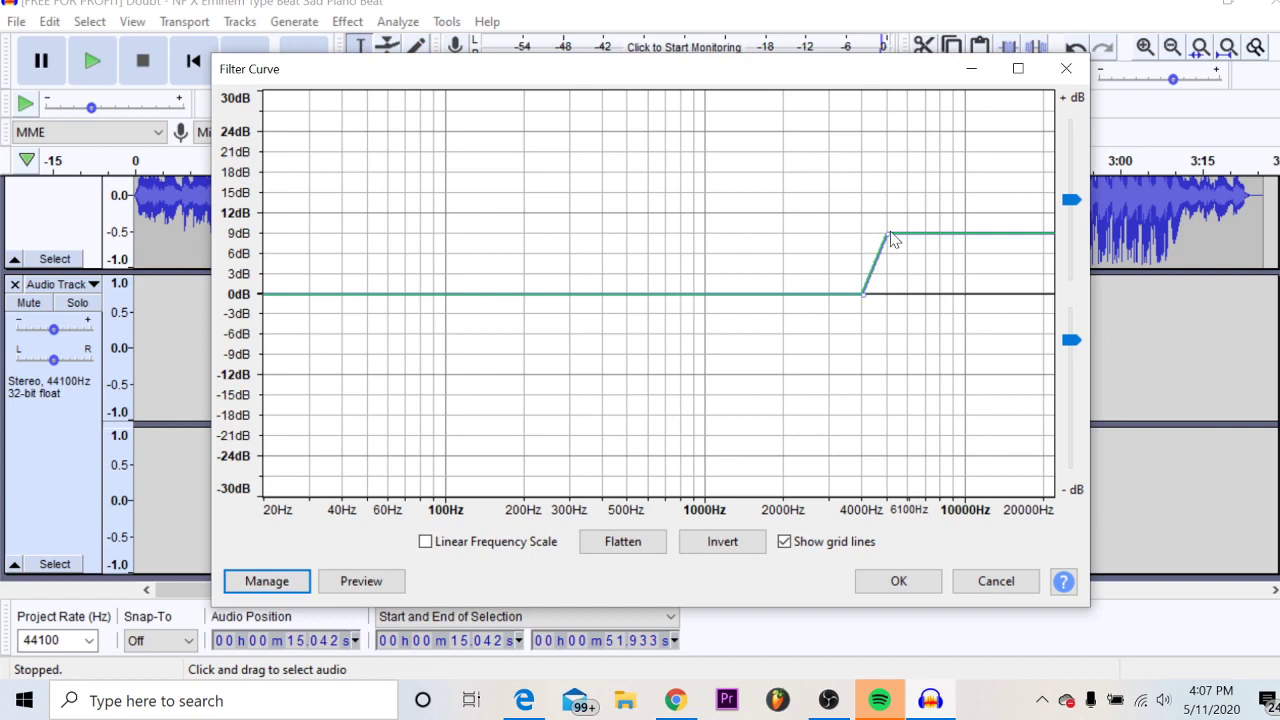
{"action": "left_click_drag", "start_coordinate": [897, 266], "coordinate": [897, 279]}
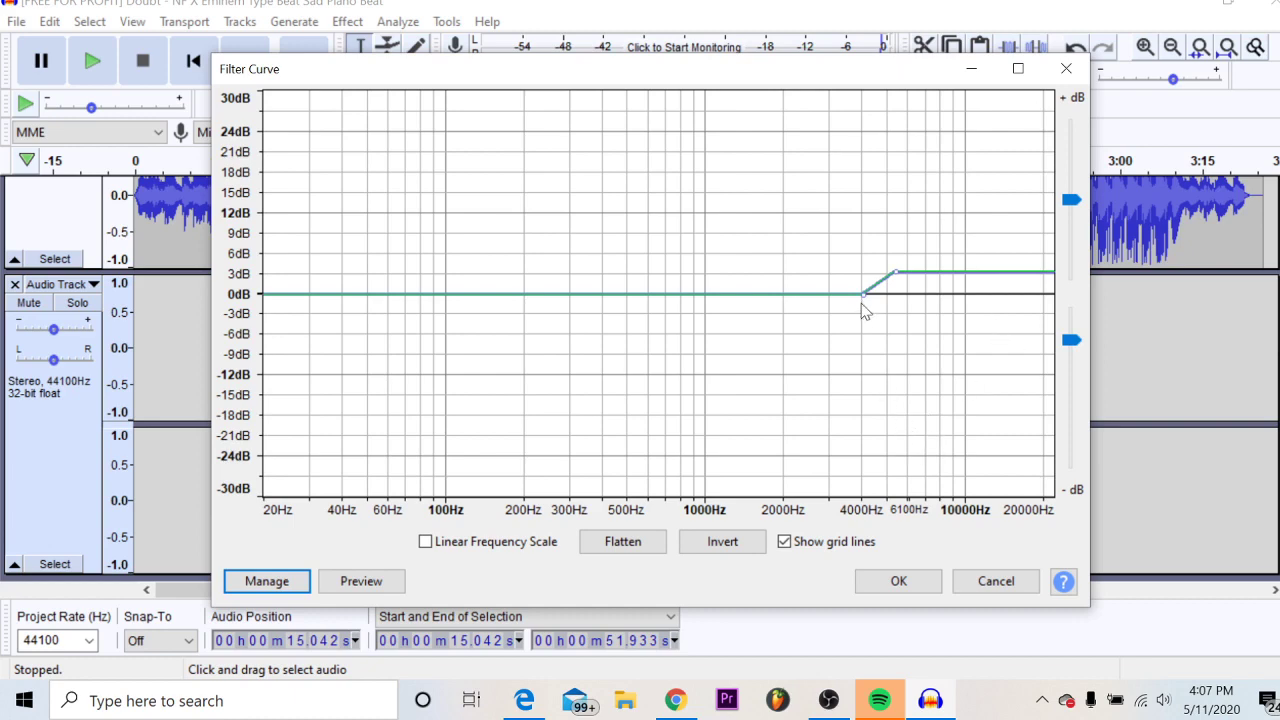
{"action": "left_click", "coordinate": [895, 580]}
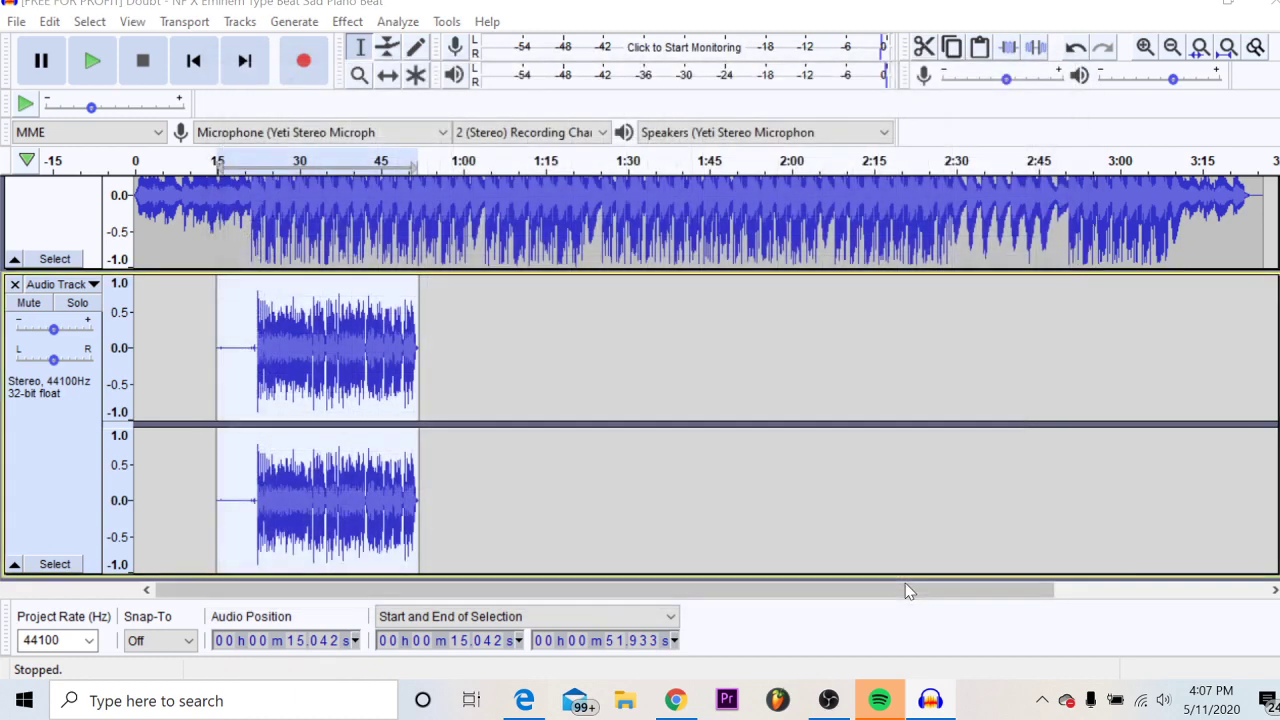
Normalize the treble-boosted vocal to a peak amplitude of -1.0 dB with DC offset removal.
{"action": "left_click", "coordinate": [348, 21]}
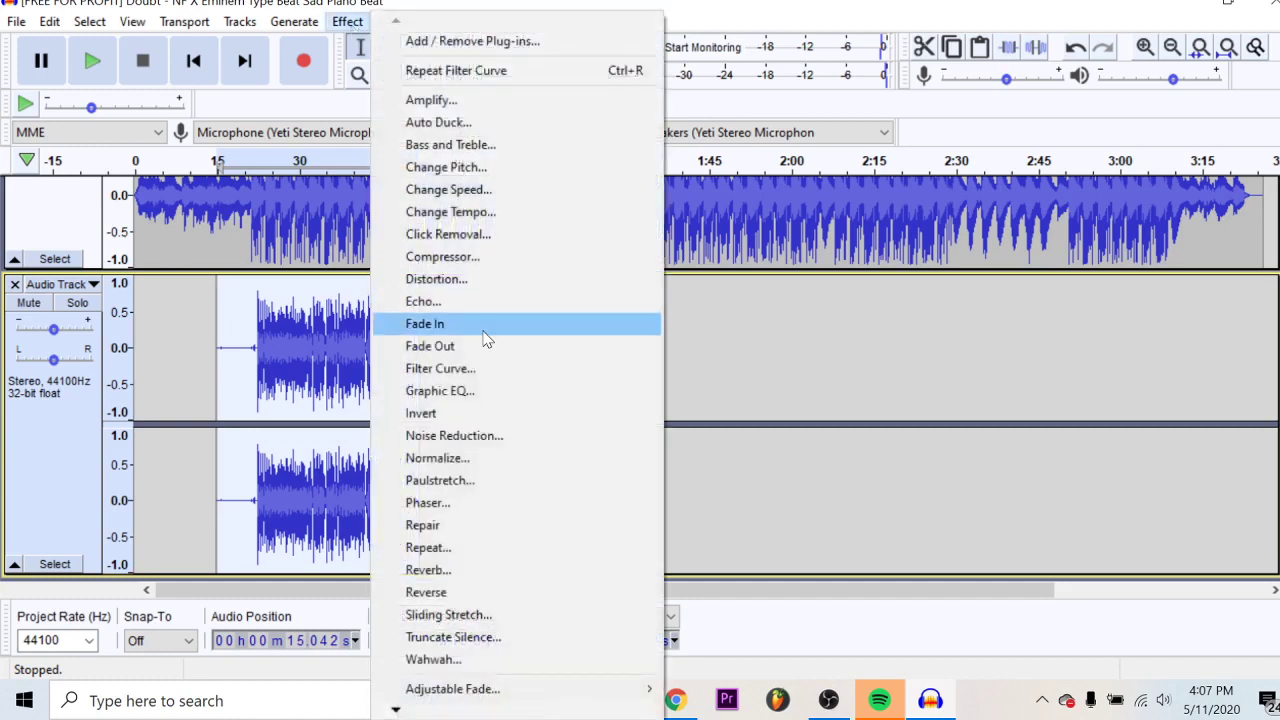
{"action": "left_click", "coordinate": [440, 458]}
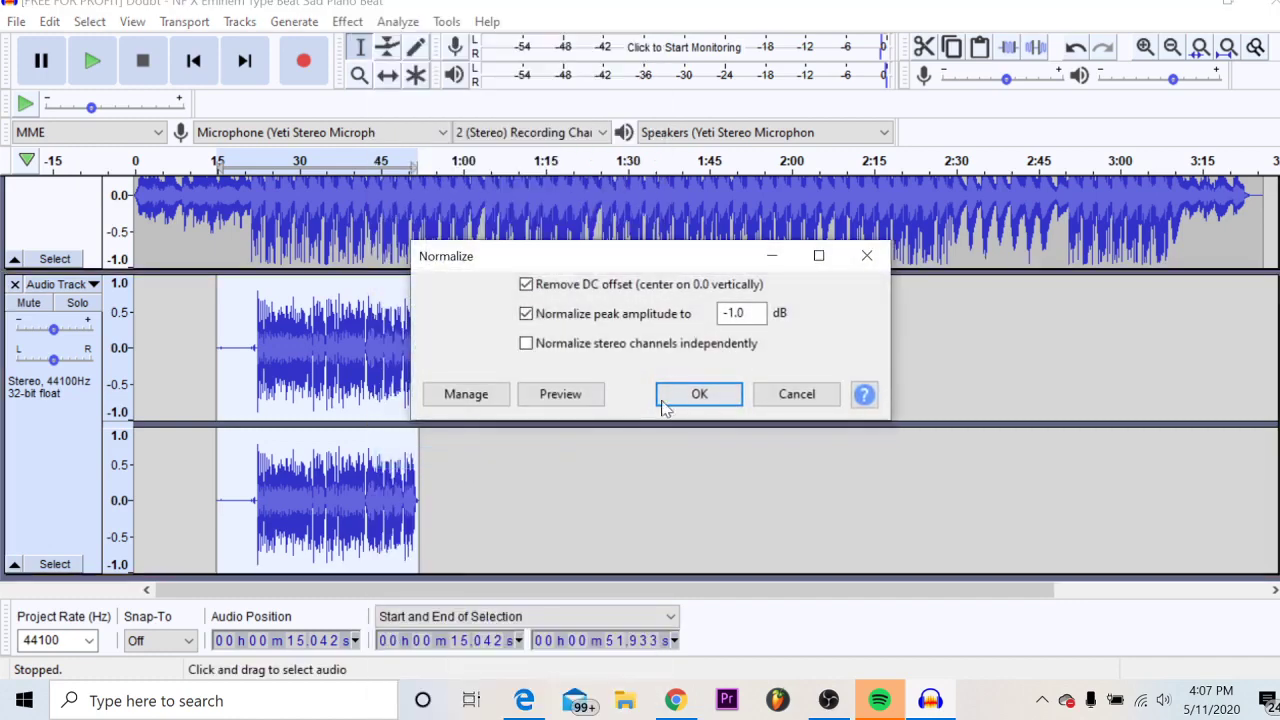
{"action": "left_click", "coordinate": [668, 396]}
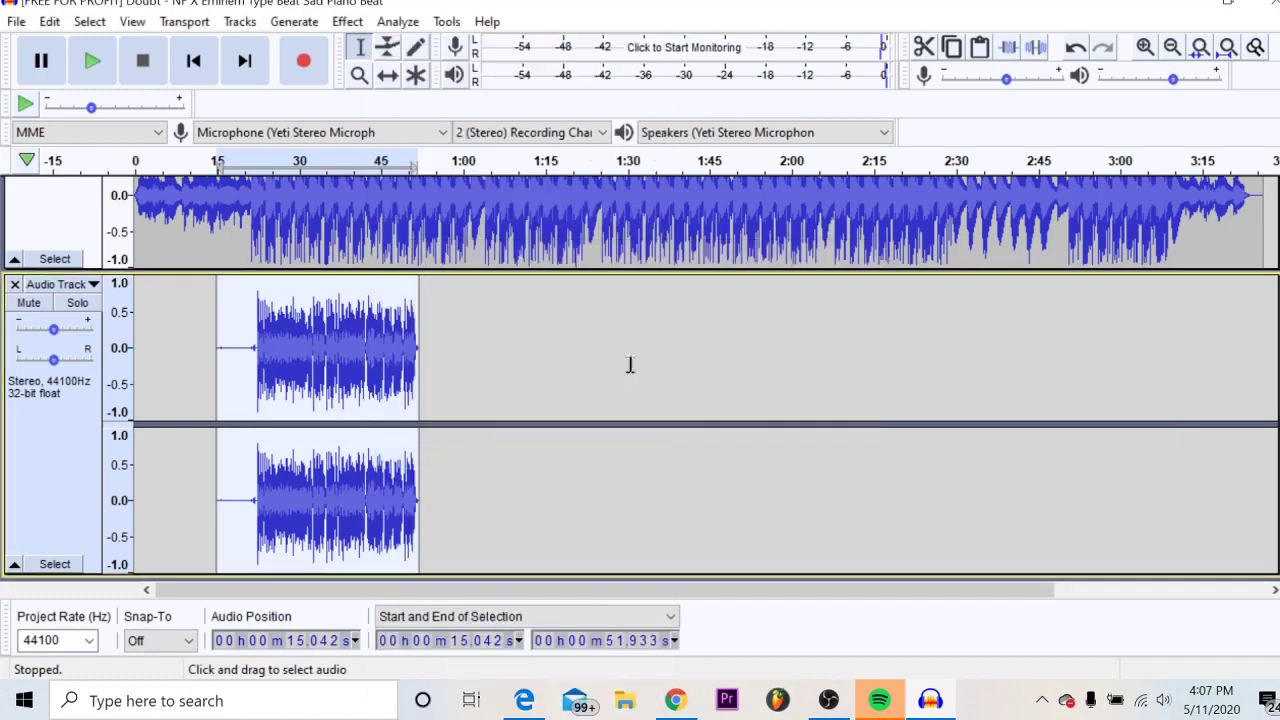
Apply Reverb to the vocal track using the Vocal I factory preset.
{"action": "left_click", "coordinate": [348, 21]}
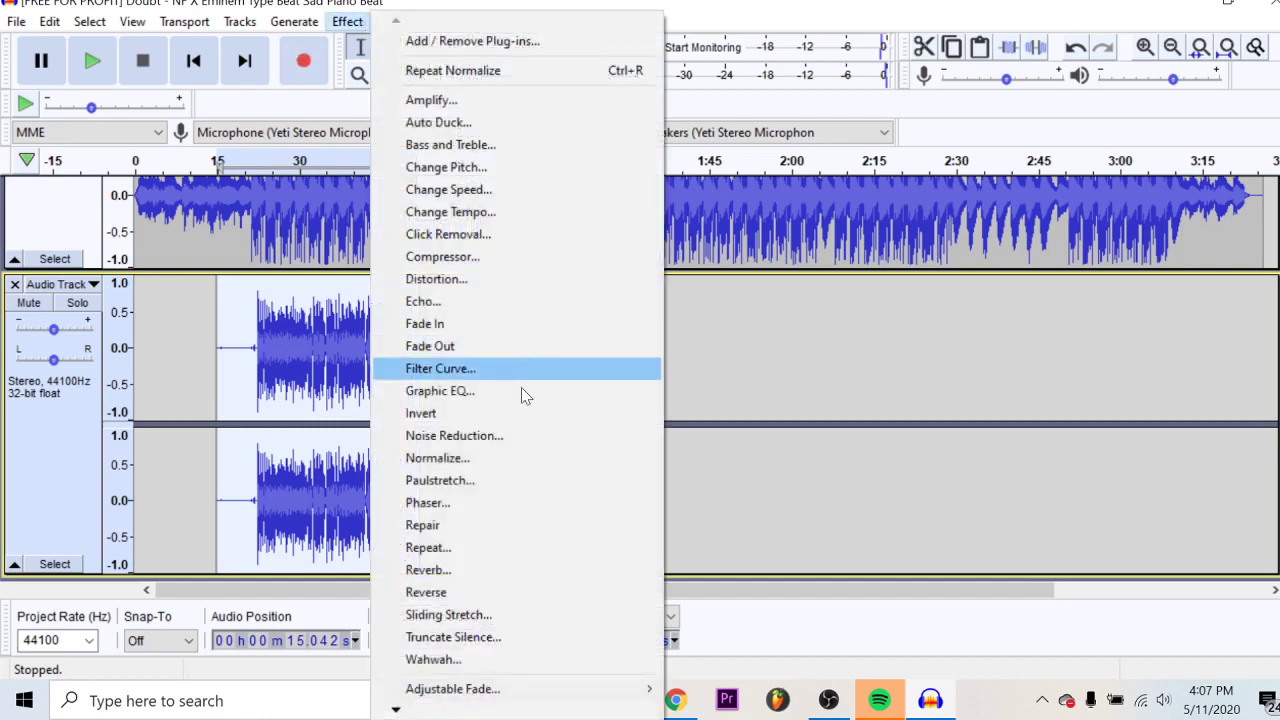
{"action": "left_click", "coordinate": [471, 572]}
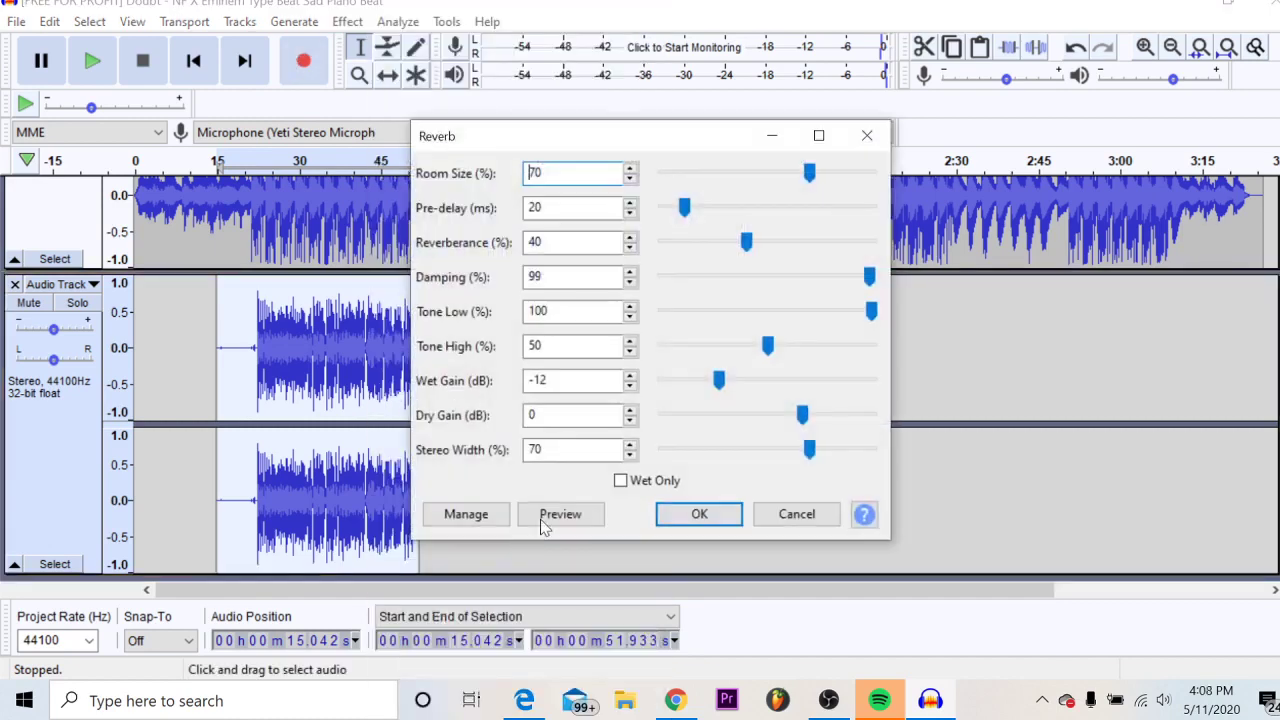
{"action": "left_click", "coordinate": [460, 516]}
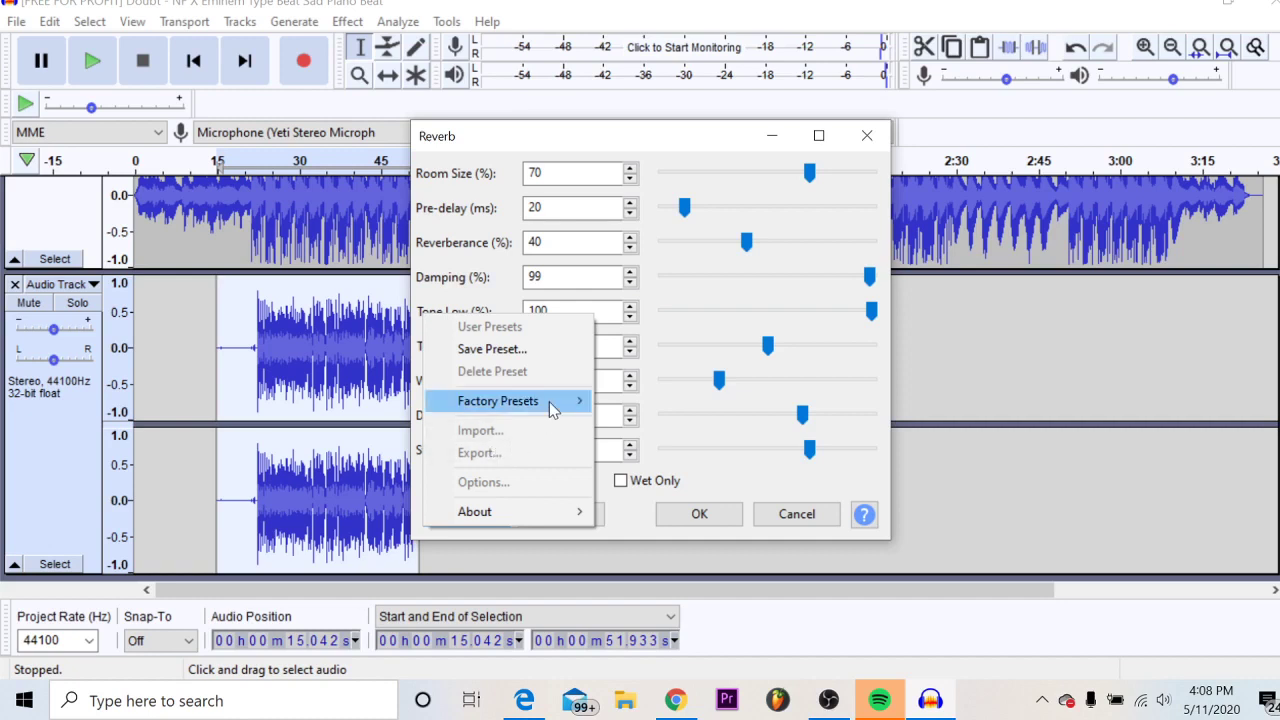
{"action": "mouse_move", "coordinate": [558, 406]}
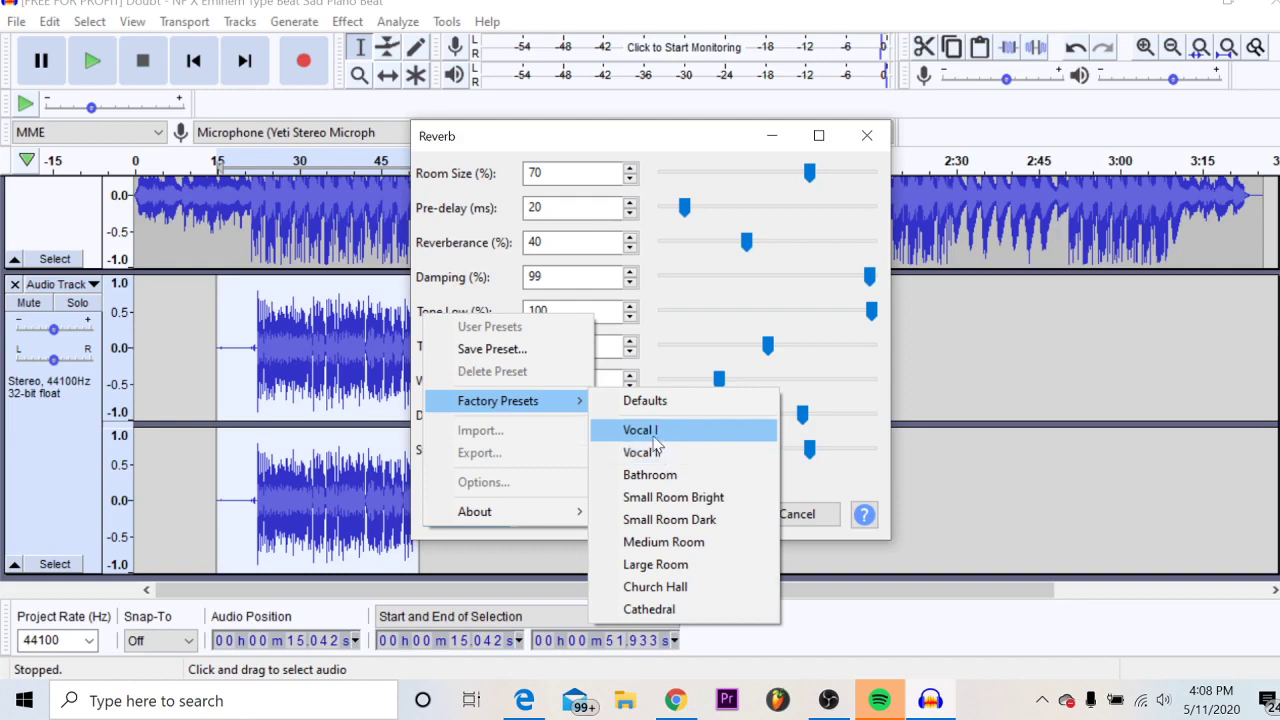
{"action": "left_click", "coordinate": [657, 438]}
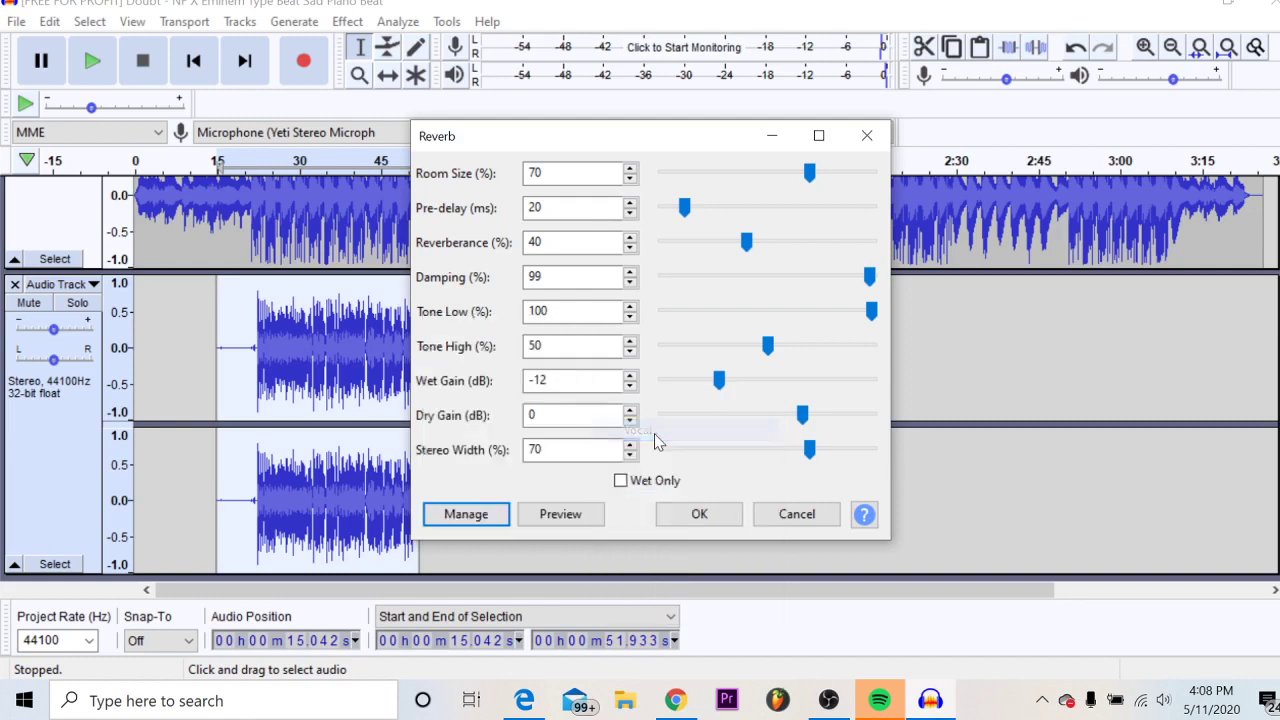
{"action": "left_click", "coordinate": [470, 514]}
{"action": "left_click", "coordinate": [603, 431]}
{"action": "left_click", "coordinate": [697, 516]}
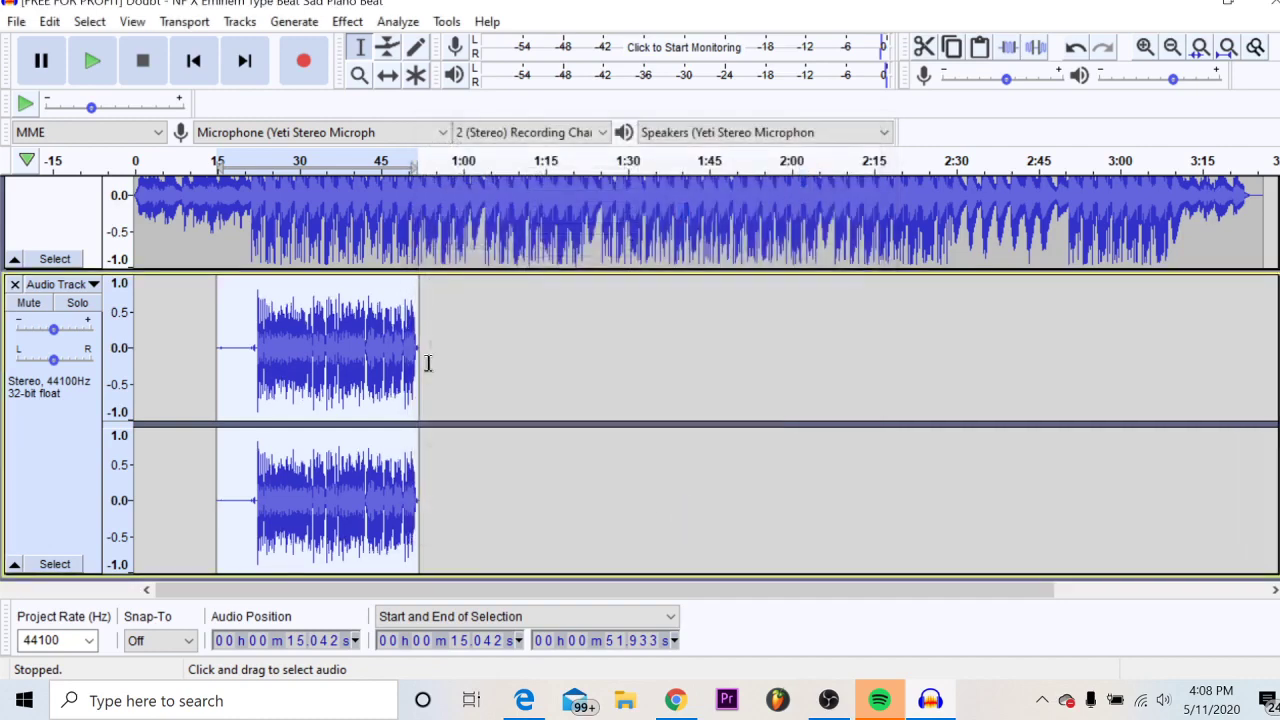
Normalize the vocal with reverb to a peak amplitude of -1.0 dB with DC offset removal.
{"action": "left_click", "coordinate": [349, 23]}
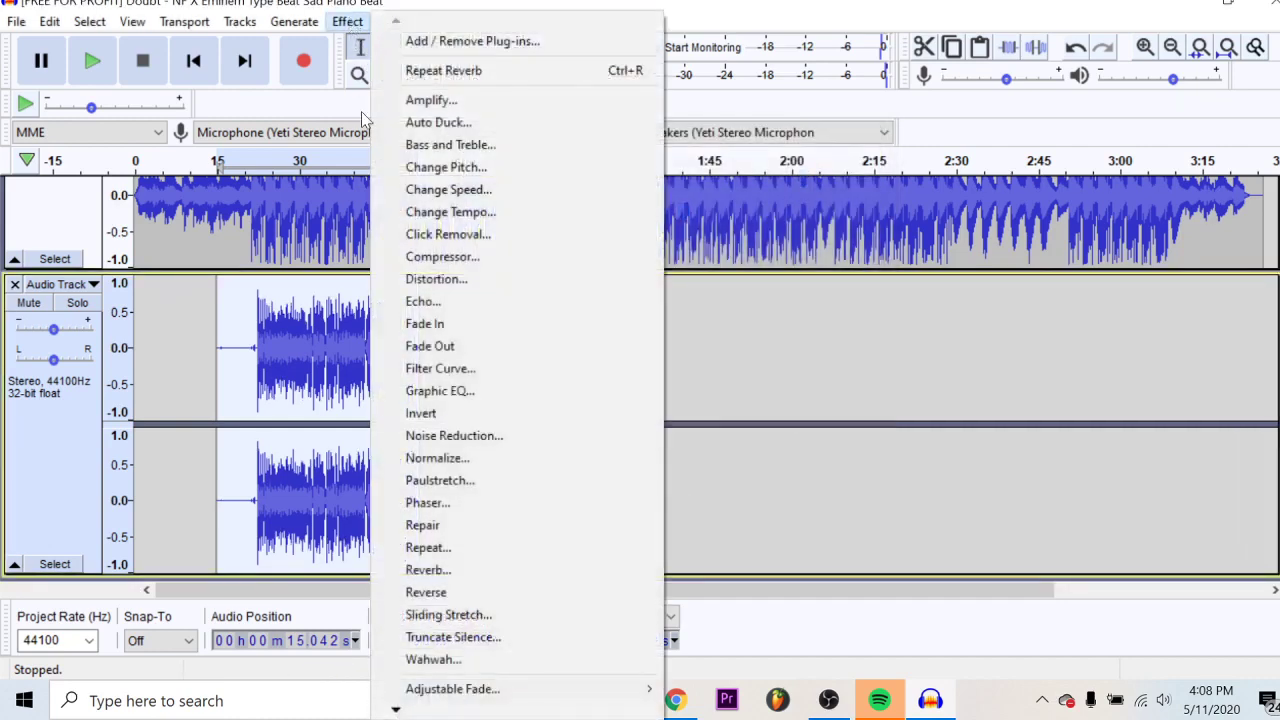
{"action": "left_click", "coordinate": [466, 459]}
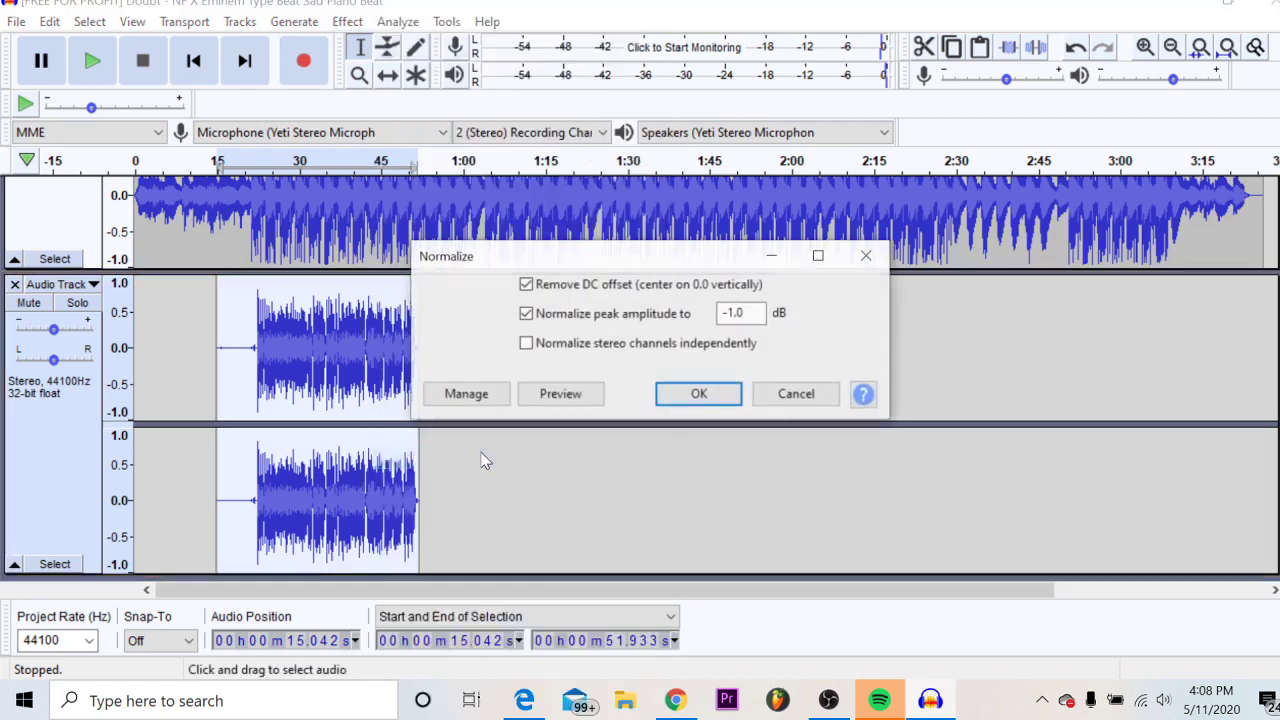
{"action": "left_click", "coordinate": [699, 394]}
Apply the Limiter to the vocal as a Hard Limit at -4.00 dB, with 10 ms hold and no make-up gain.
{"action": "left_click", "coordinate": [347, 21]}
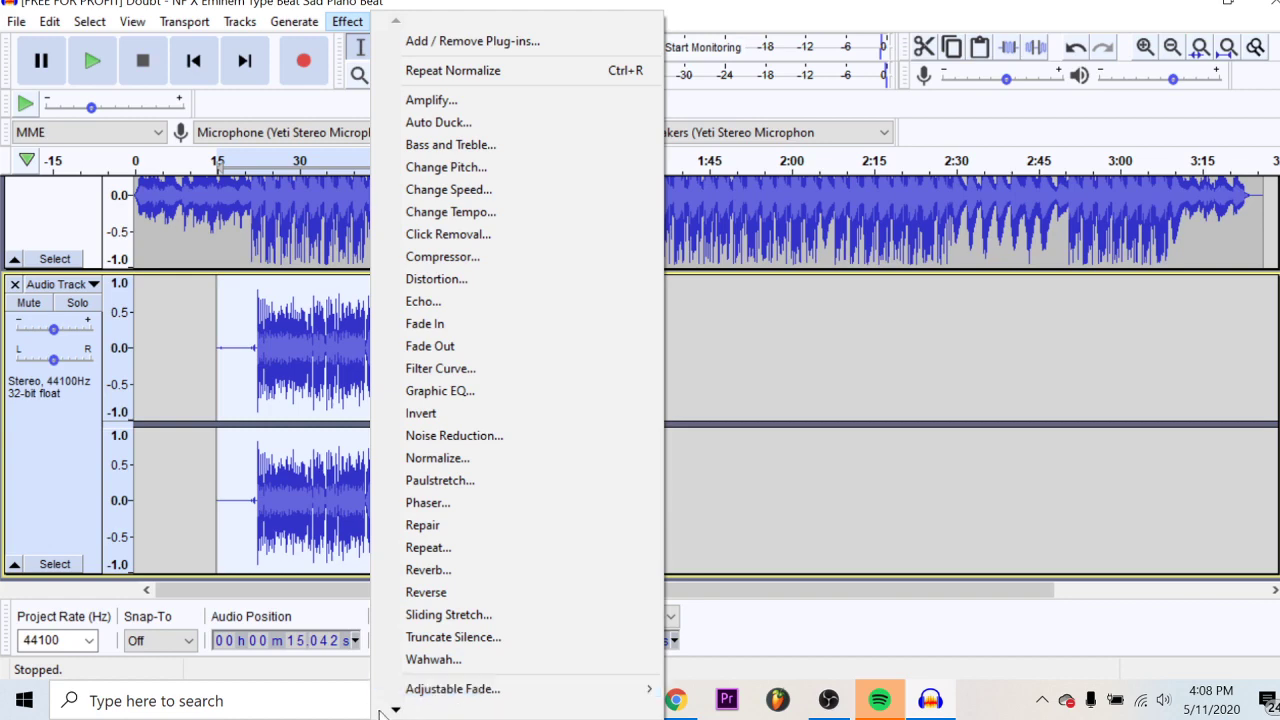
{"action": "mouse_move", "coordinate": [396, 709]}
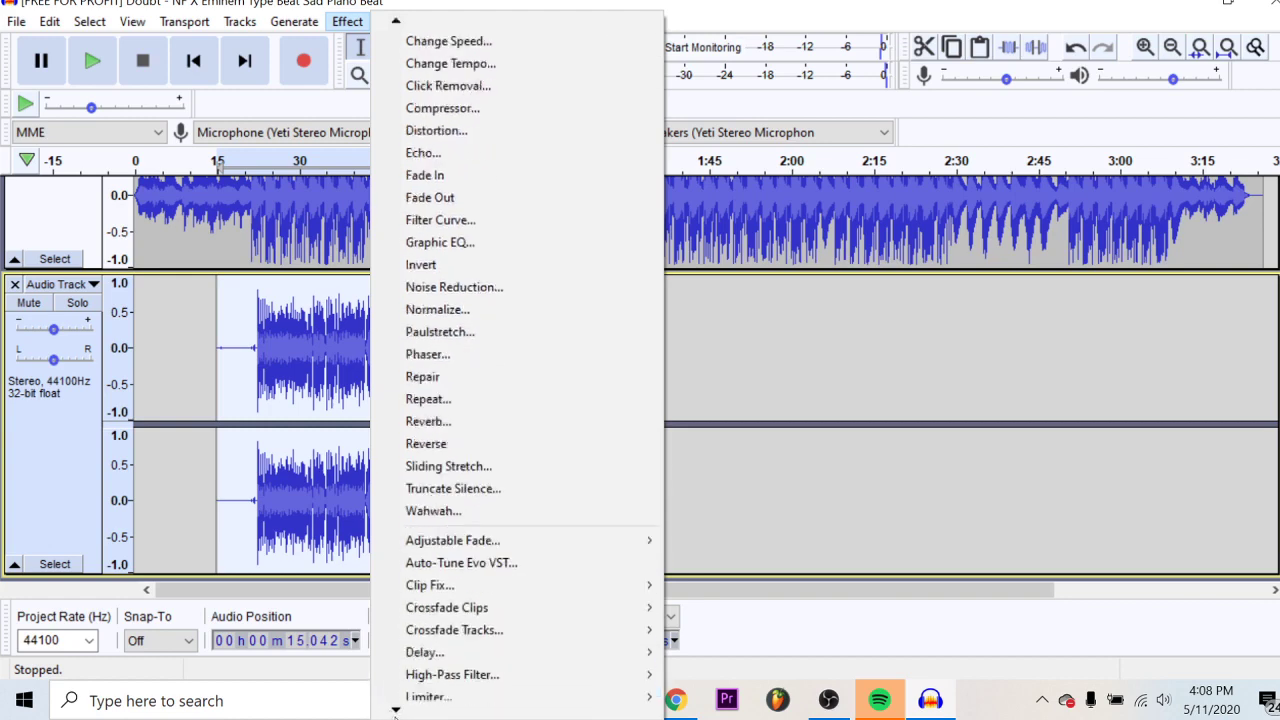
{"action": "left_click", "coordinate": [401, 717]}
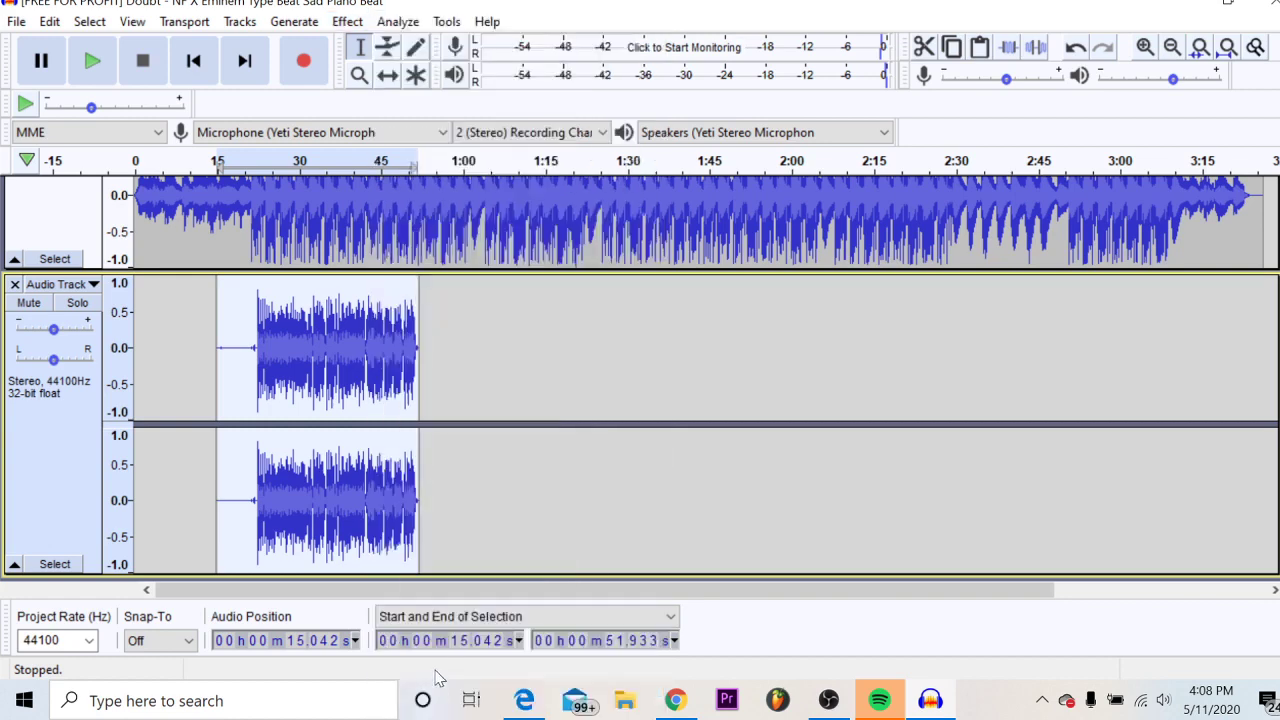
{"action": "left_click", "coordinate": [346, 21]}
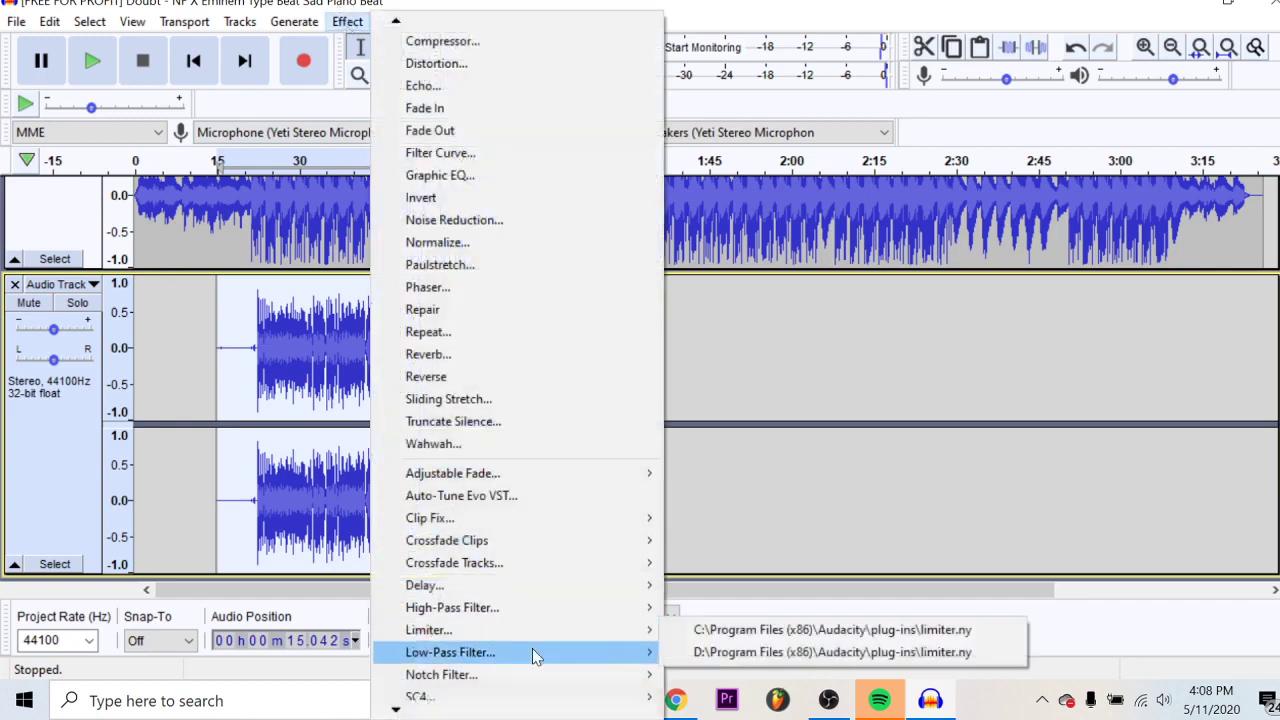
{"action": "left_click", "coordinate": [690, 652]}
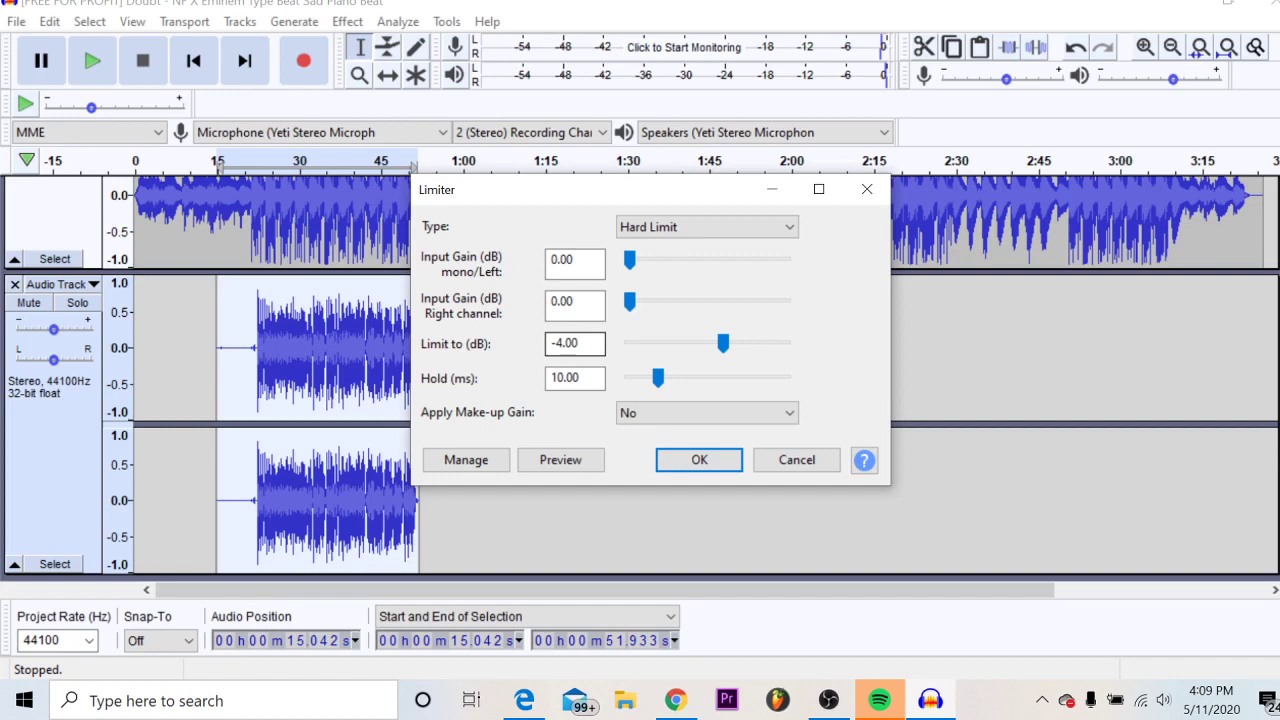
{"action": "left_click", "coordinate": [727, 471]}
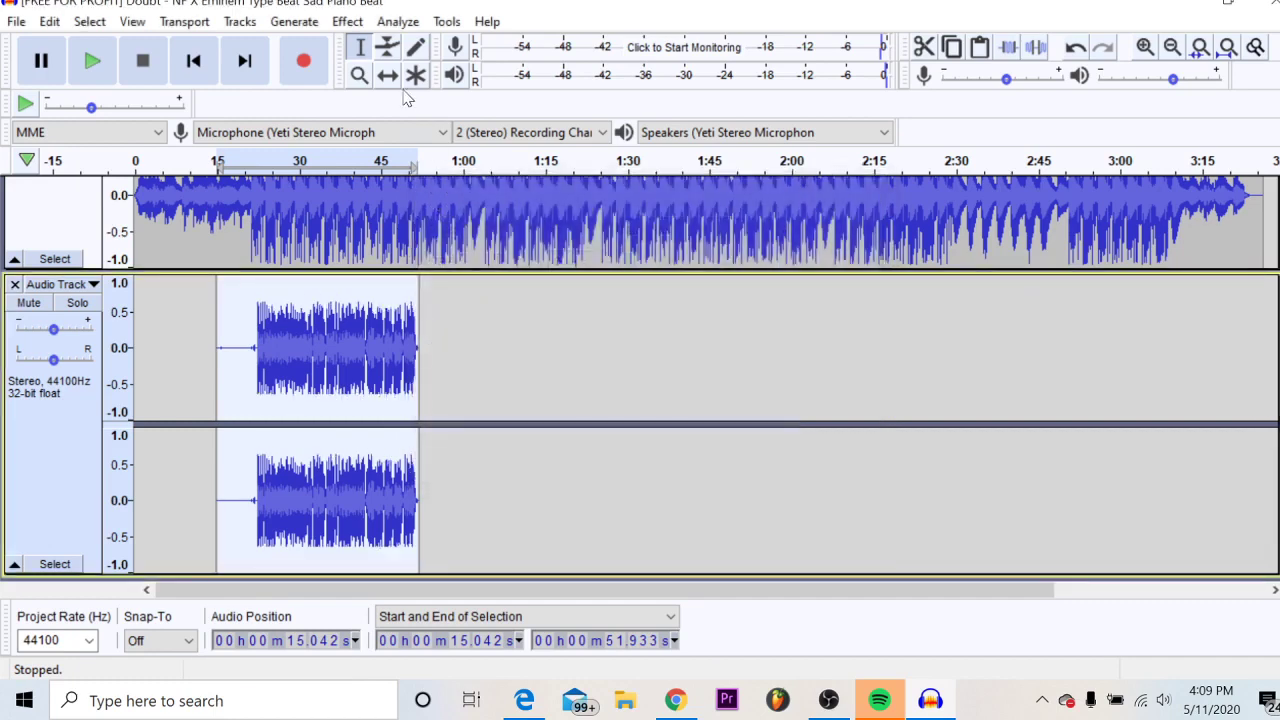
Normalize the limited vocal to a peak amplitude of -1.0 dB with DC offset removal.
{"action": "left_click", "coordinate": [368, 22]}
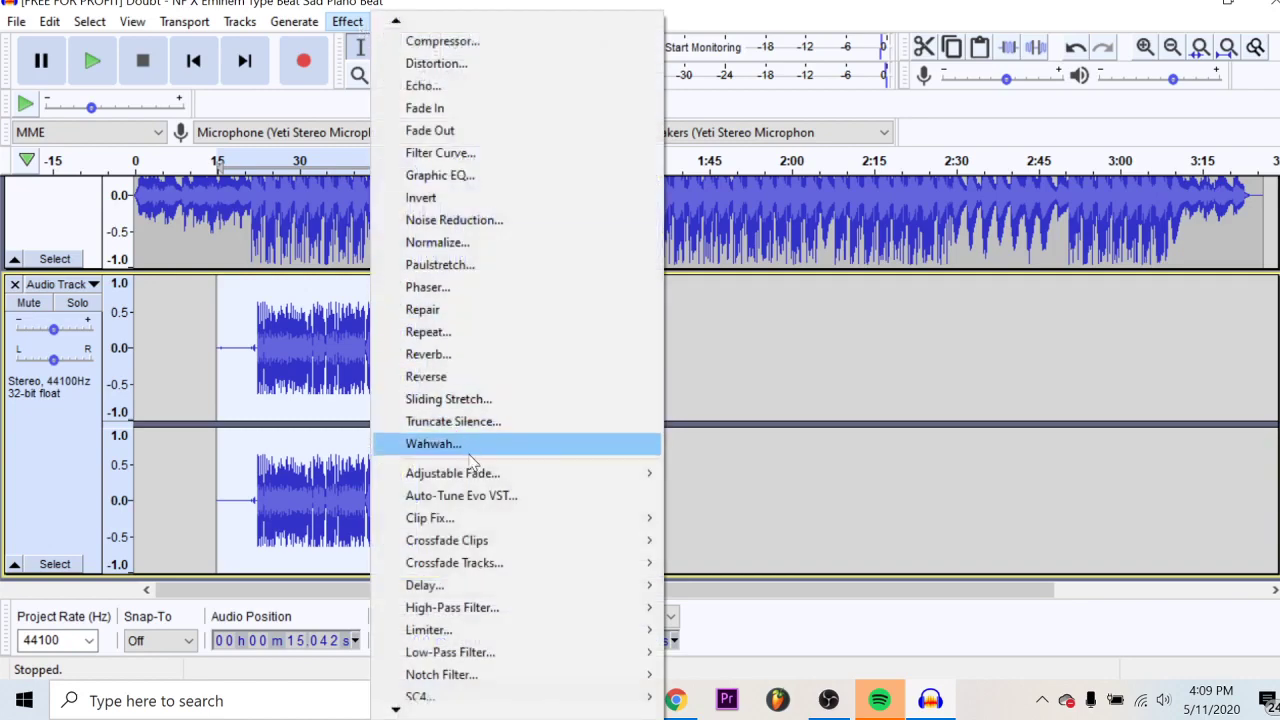
{"action": "left_click", "coordinate": [388, 242]}
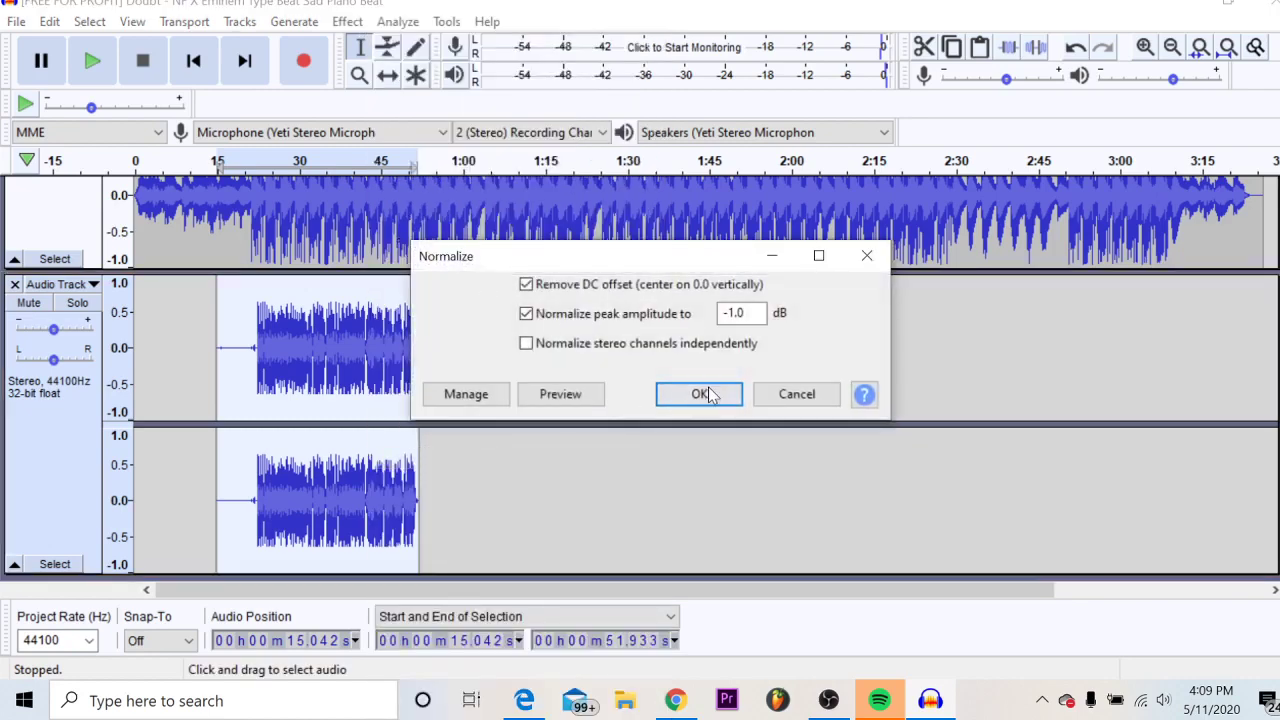
{"action": "left_click", "coordinate": [712, 395]}
Apply the SPITFISH de-esser to the selected vocal with its existing settings.
{"action": "left_click", "coordinate": [347, 21]}
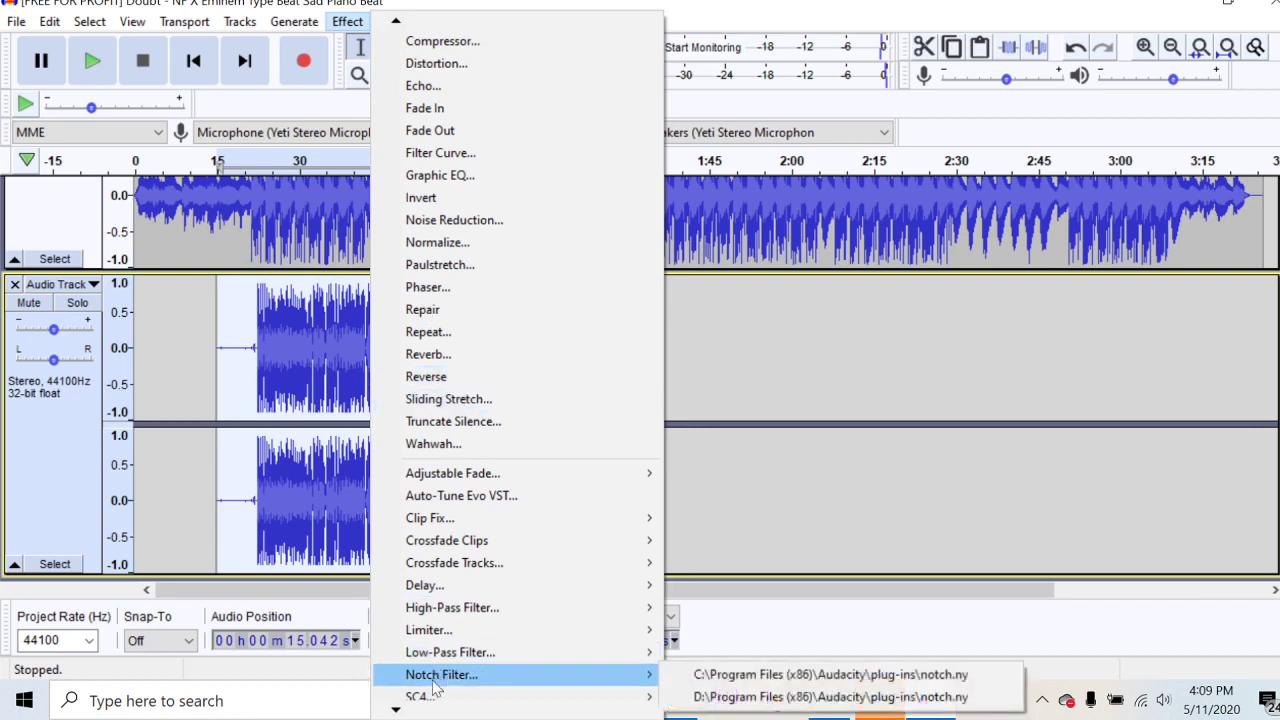
{"action": "scroll", "coordinate": [450, 650], "scroll_direction": "down", "scroll_amount": 4}
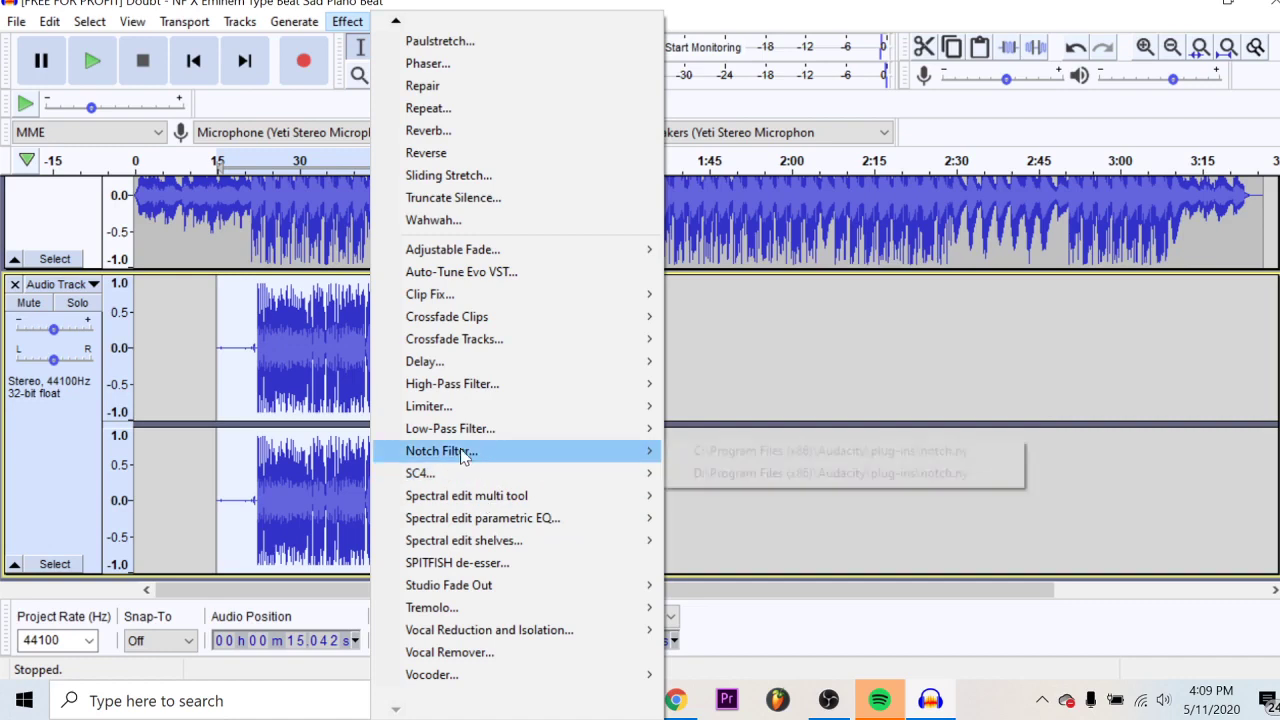
{"action": "mouse_move", "coordinate": [448, 388]}
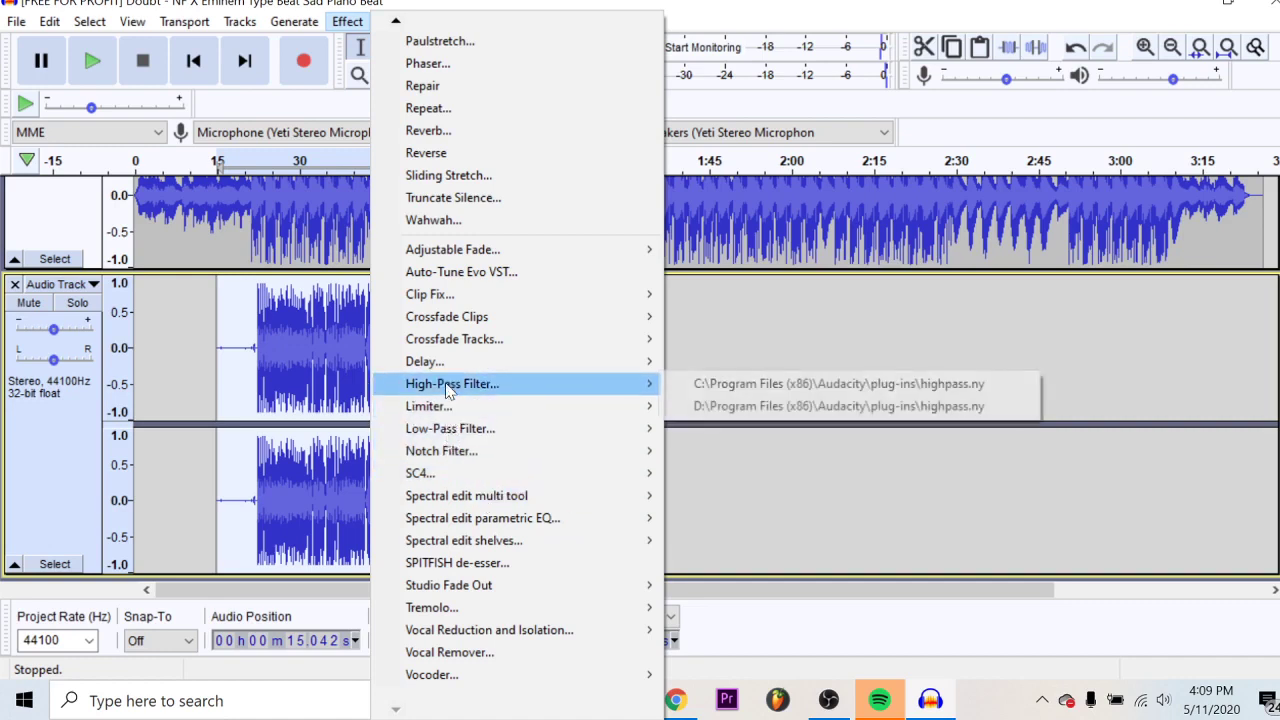
{"action": "left_click", "coordinate": [455, 564]}
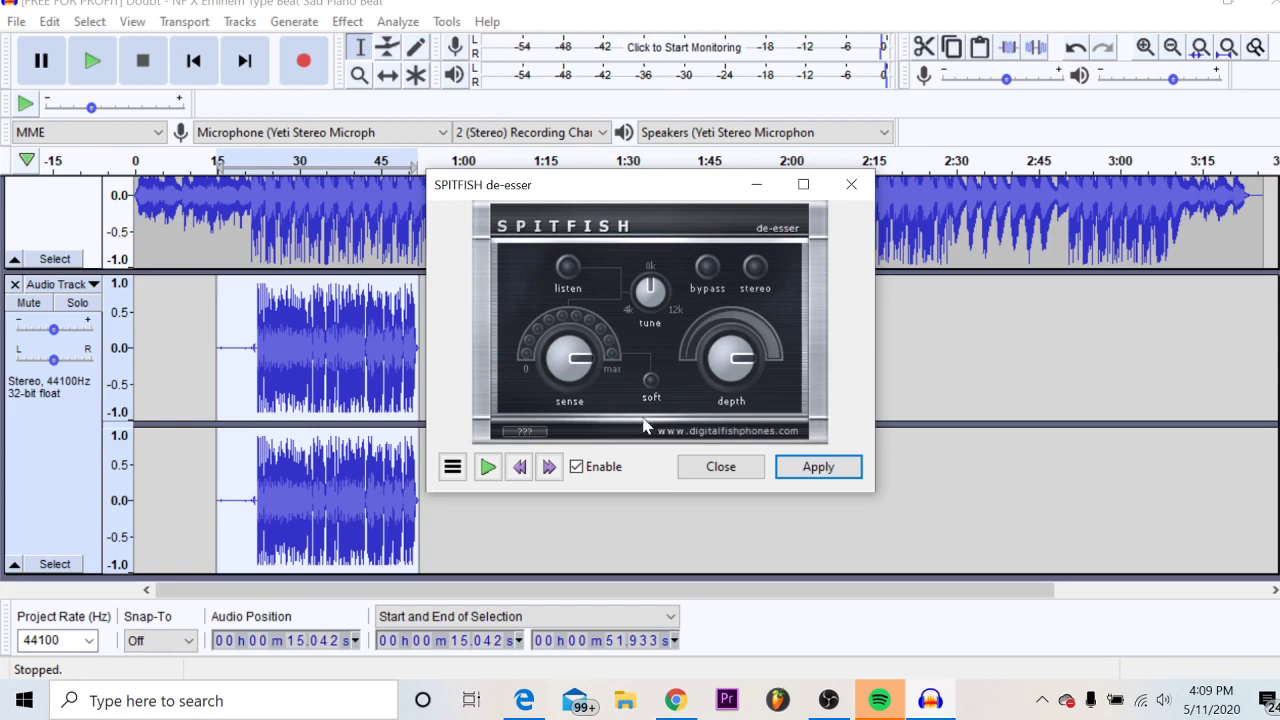
{"action": "left_click", "coordinate": [830, 467]}
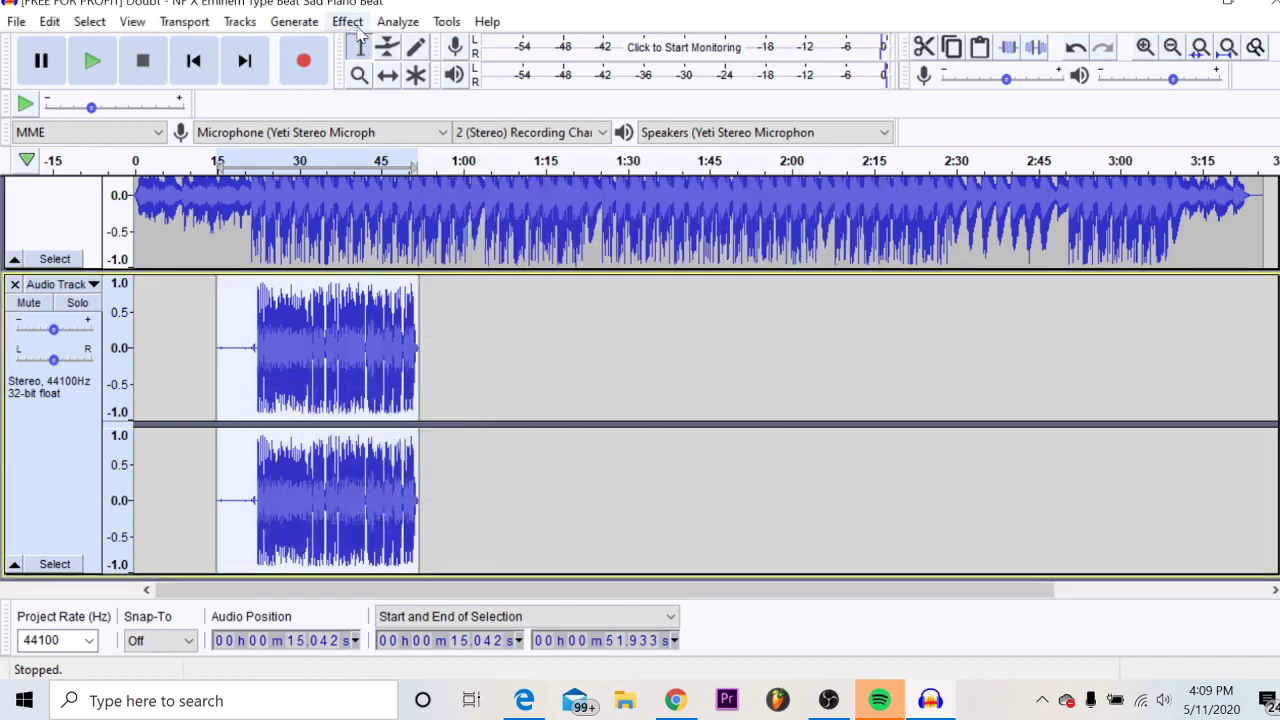
Normalize the de-essed vocal to a peak amplitude of -1.0 dB with DC offset removal and play it back.
{"action": "left_click", "coordinate": [350, 22]}
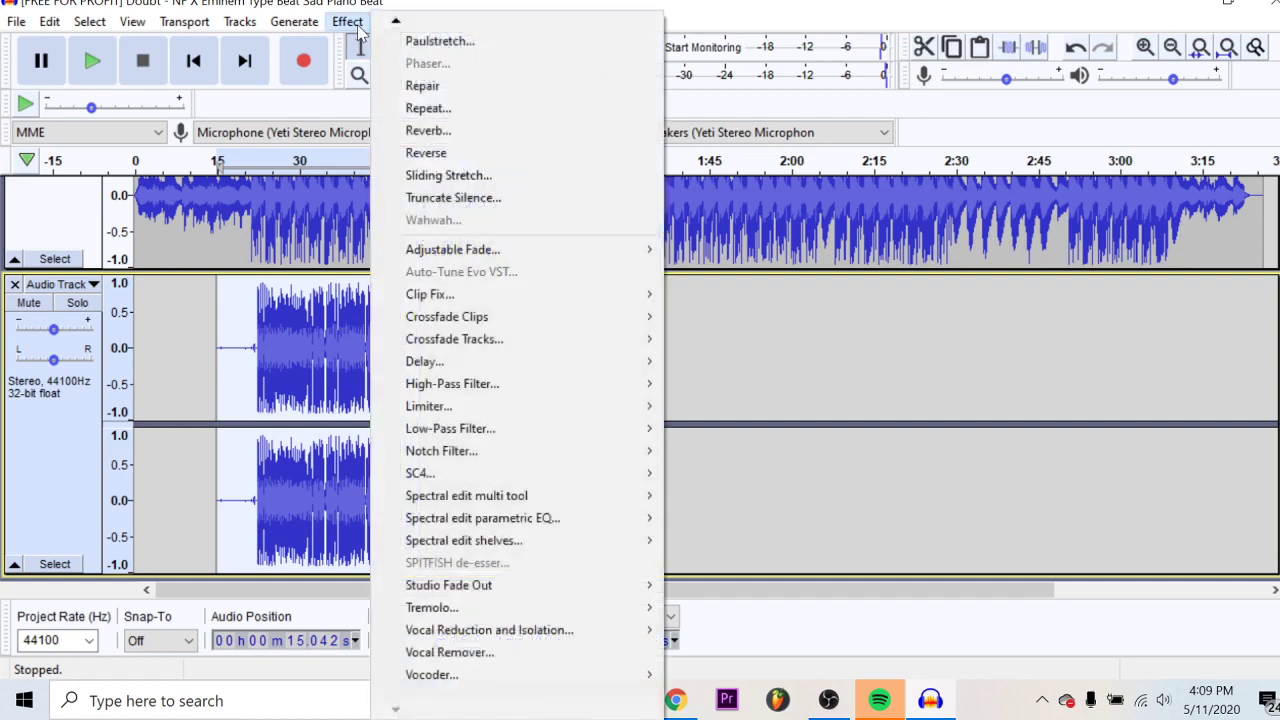
{"action": "mouse_move", "coordinate": [318, 28]}
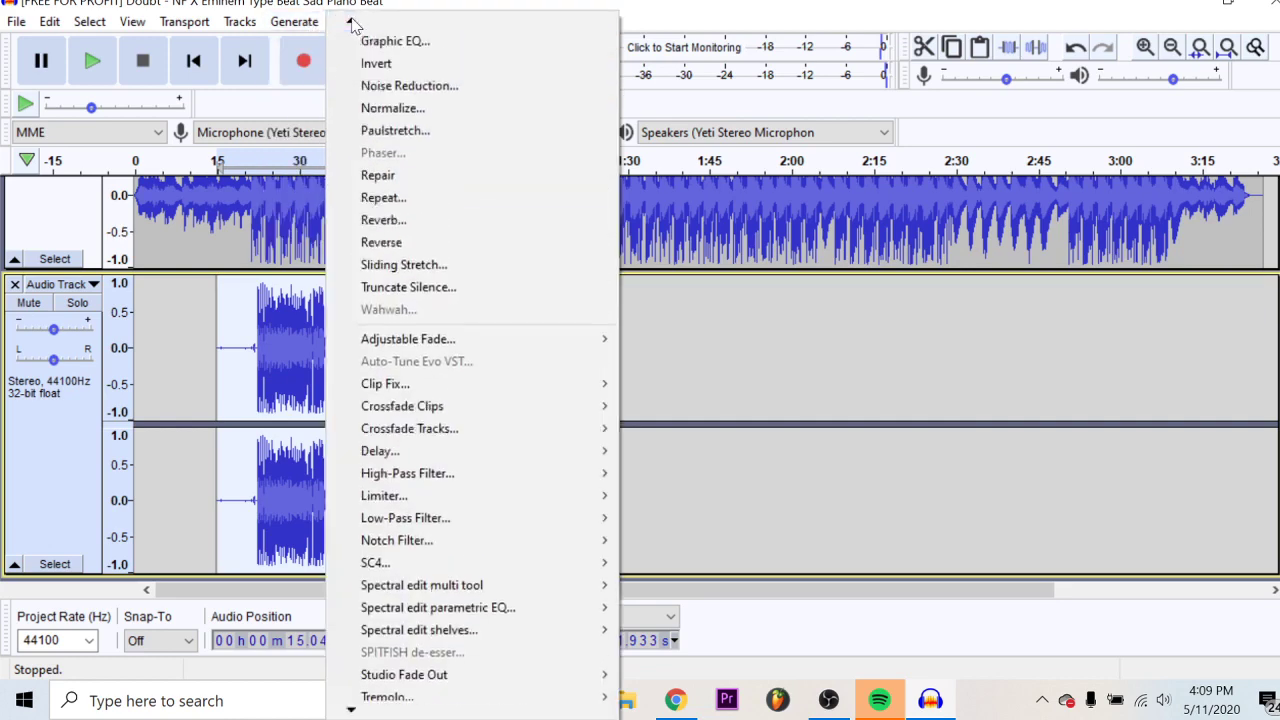
{"action": "left_click", "coordinate": [399, 110]}
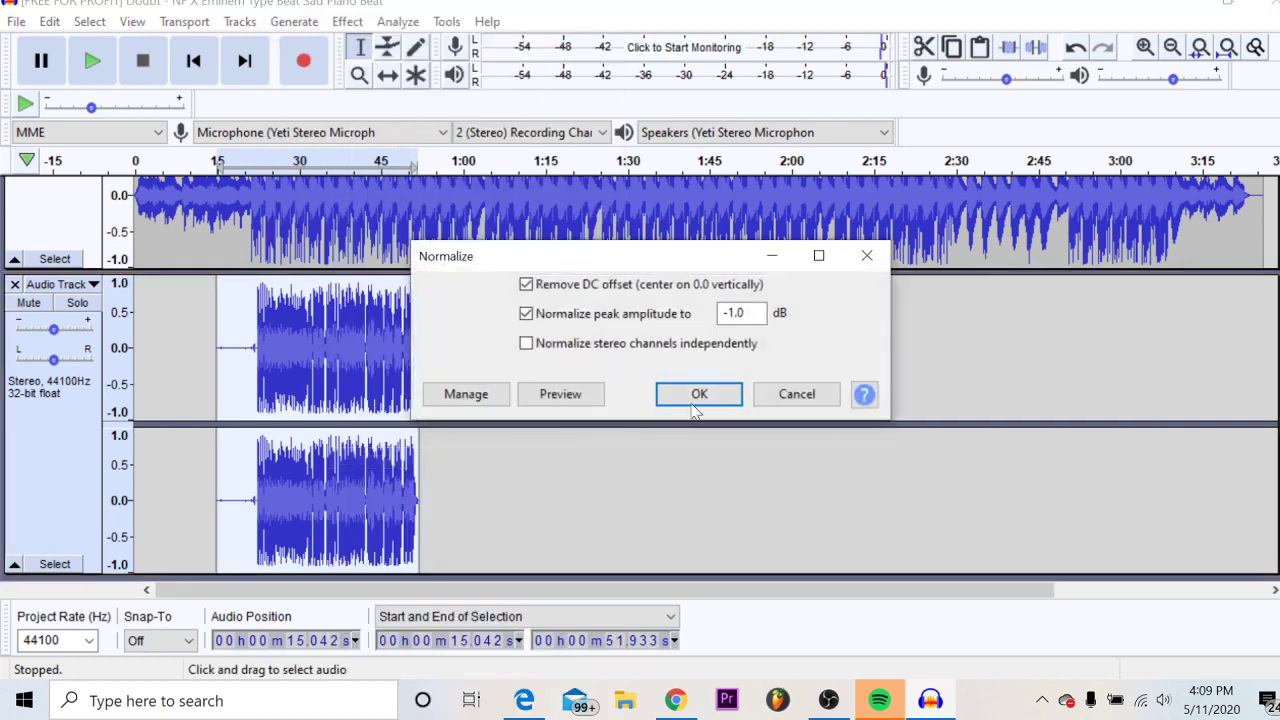
{"action": "left_click", "coordinate": [726, 396]}
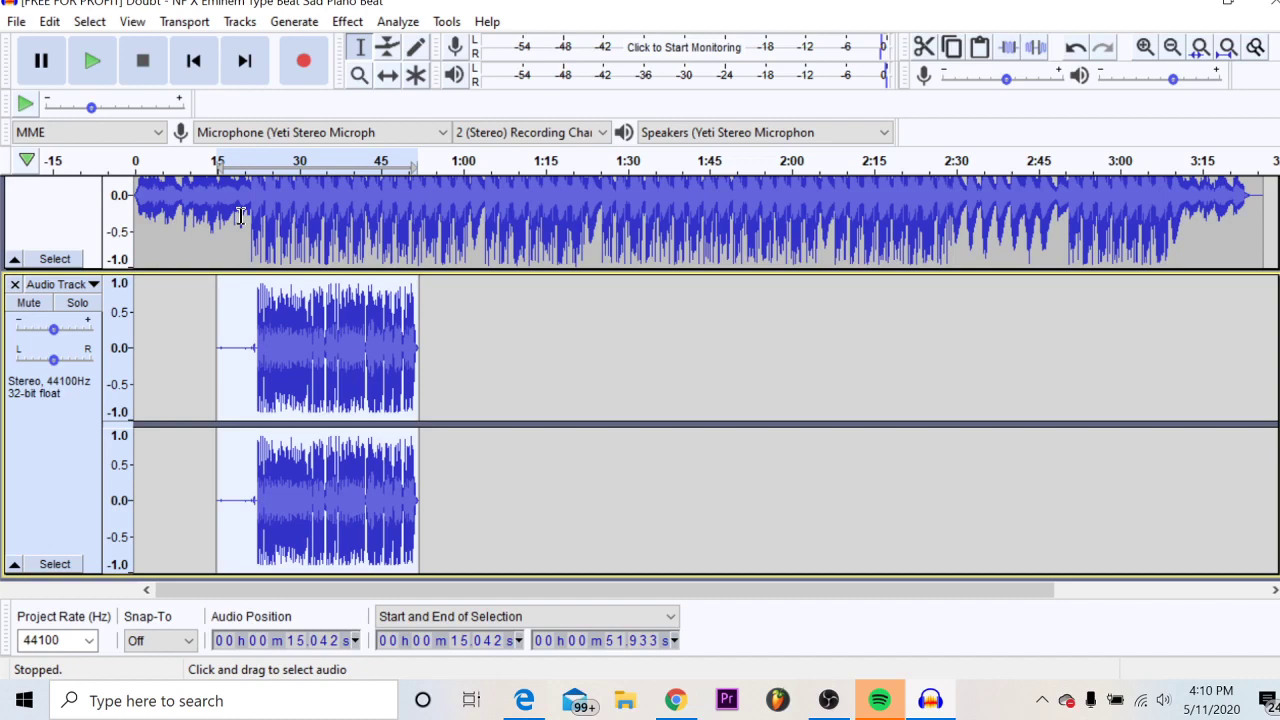
{"action": "key", "text": "space"}
Apply a Filter Curve to the vocal using the Bass Boost factory preset, with the low-frequency boost lowered to about 3 dB.
{"action": "left_click", "coordinate": [352, 21]}
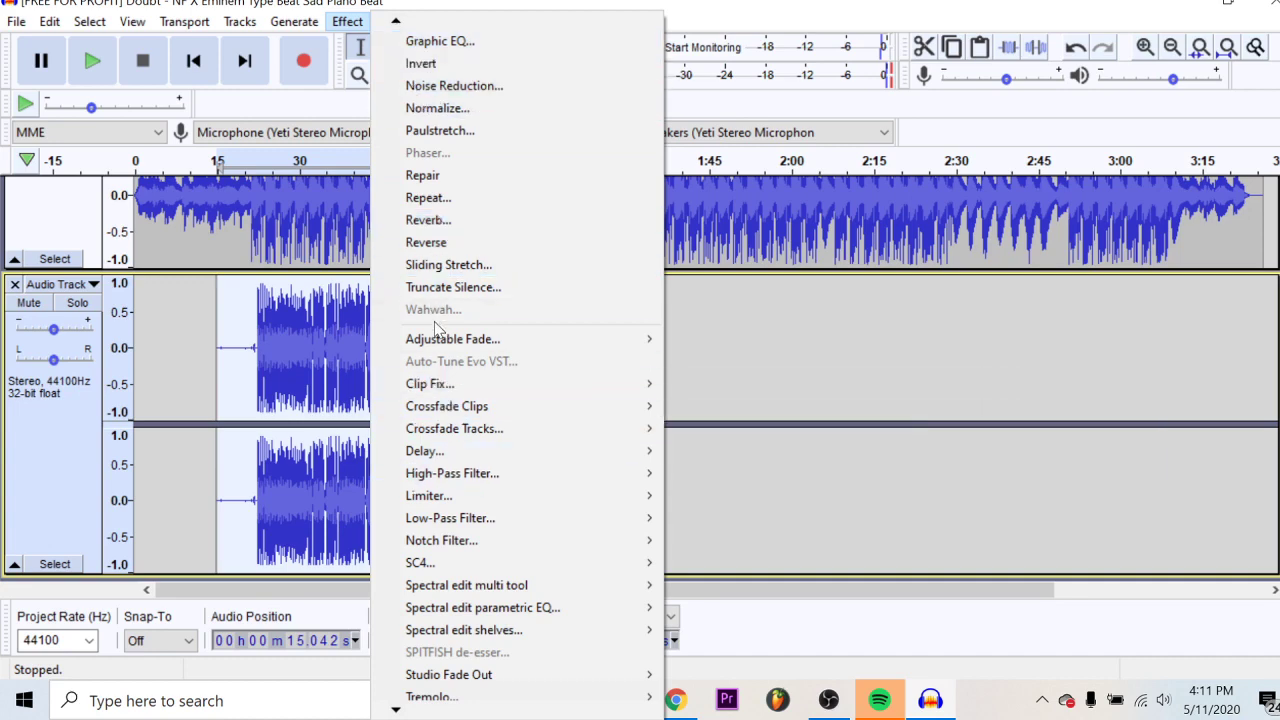
{"action": "left_click", "coordinate": [425, 65]}
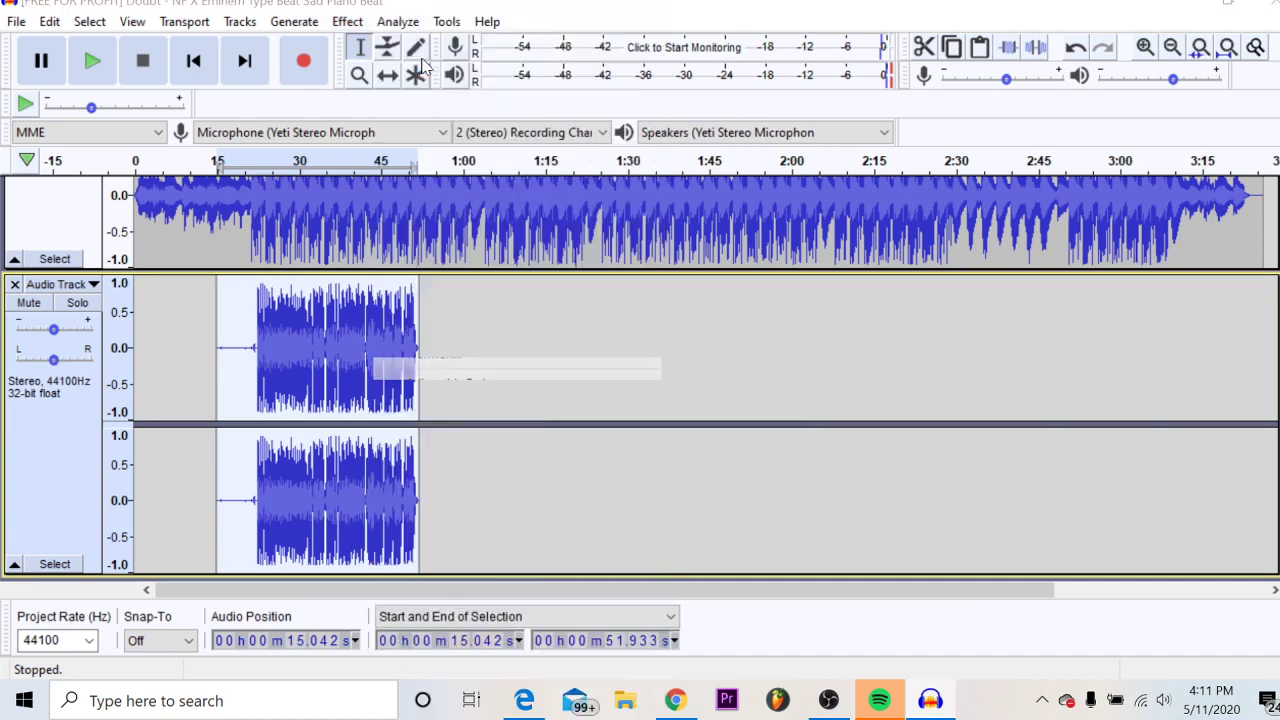
{"action": "left_click", "coordinate": [266, 581]}
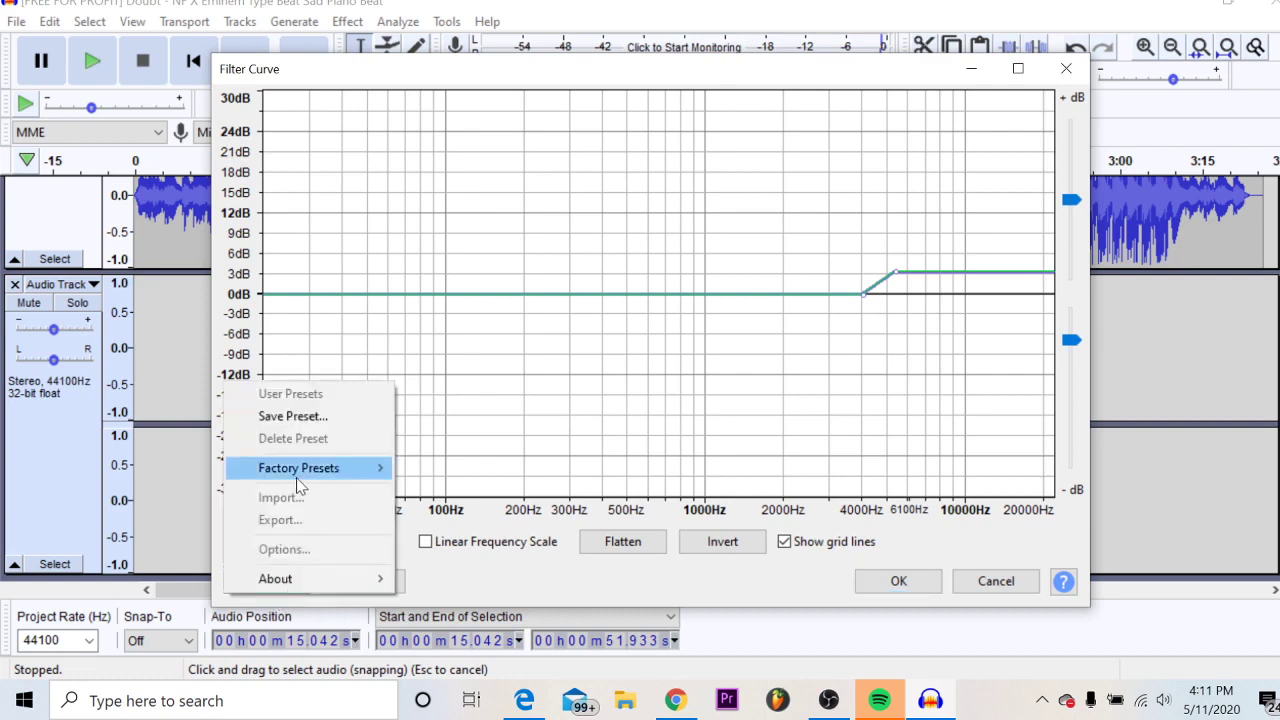
{"action": "mouse_move", "coordinate": [300, 470]}
{"action": "left_click", "coordinate": [480, 537]}
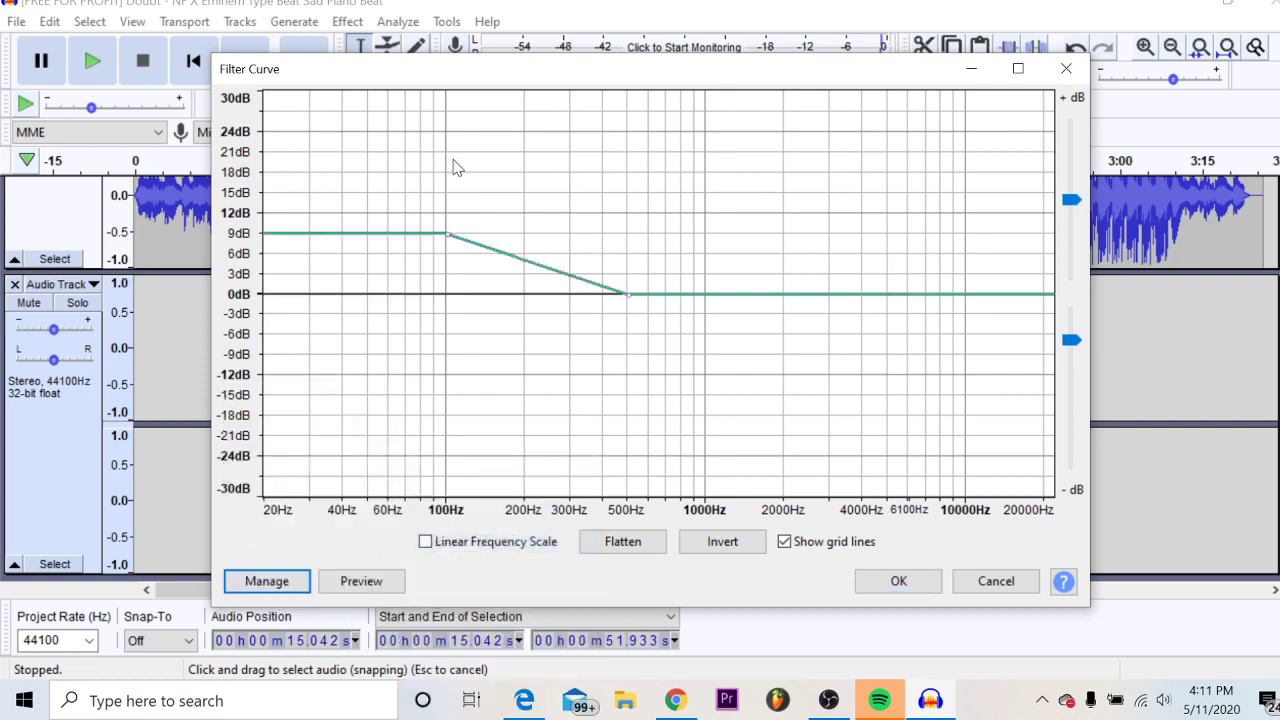
{"action": "left_click_drag", "start_coordinate": [449, 235], "coordinate": [456, 279]}
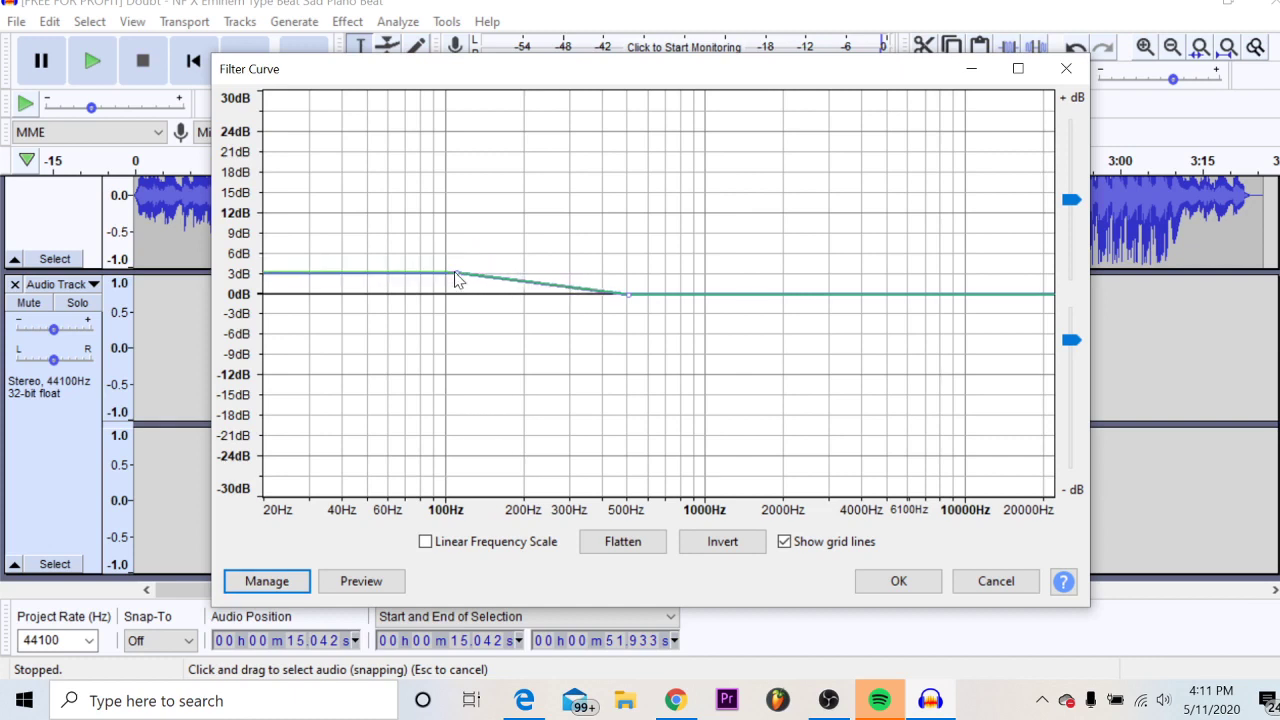
{"action": "left_click", "coordinate": [896, 581]}
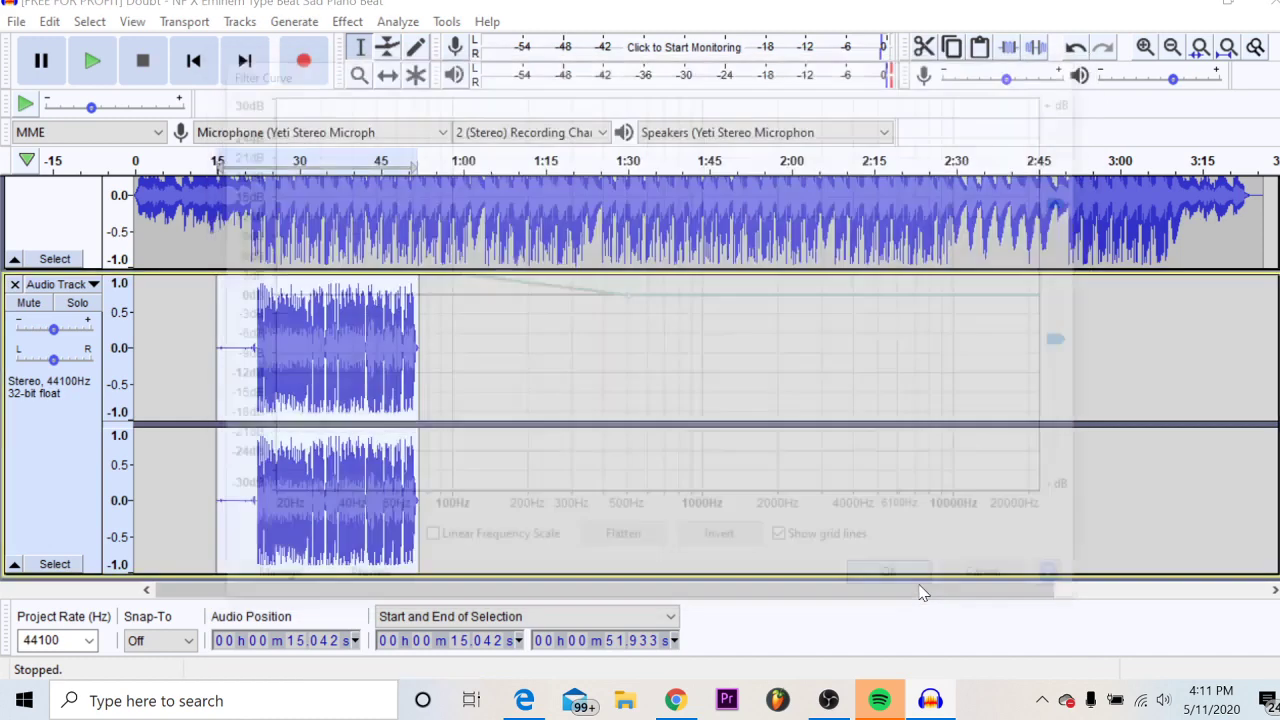
Normalize the bass-boosted vocal to a peak amplitude of -1.0 dB with DC offset removal and play the result.
{"action": "left_click", "coordinate": [347, 21]}
{"action": "left_click", "coordinate": [460, 150]}
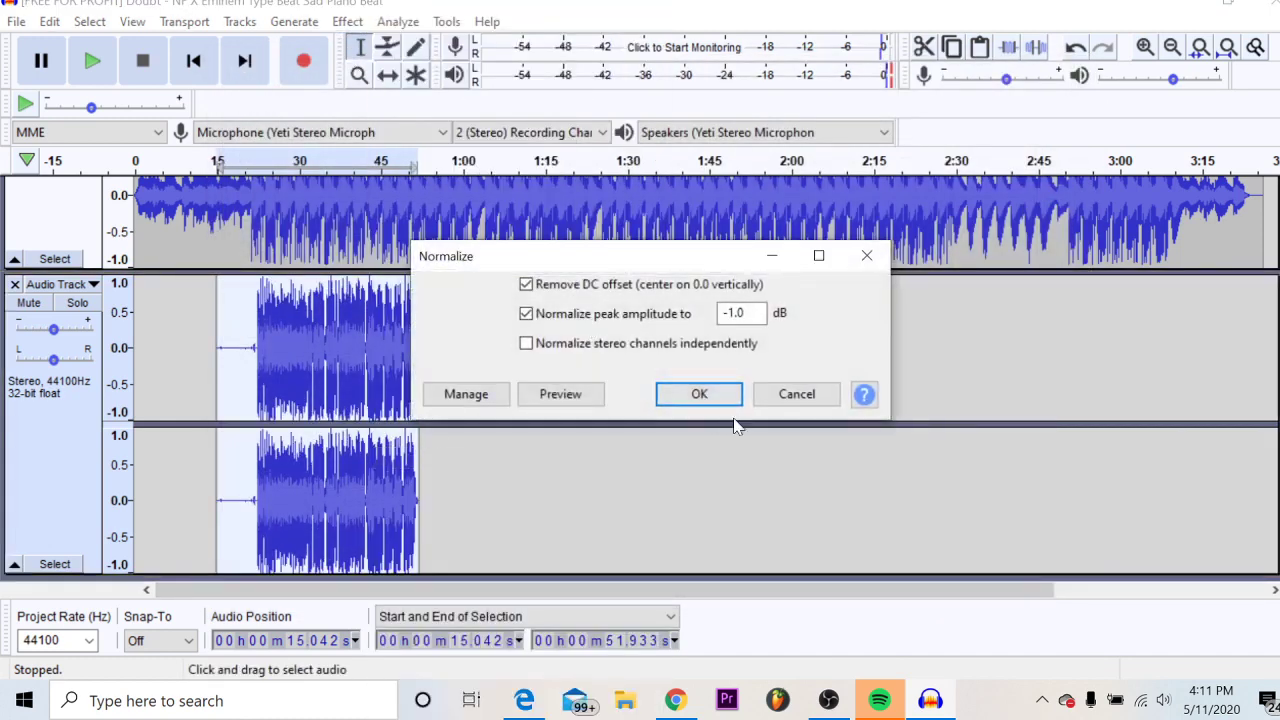
{"action": "left_click", "coordinate": [722, 400]}
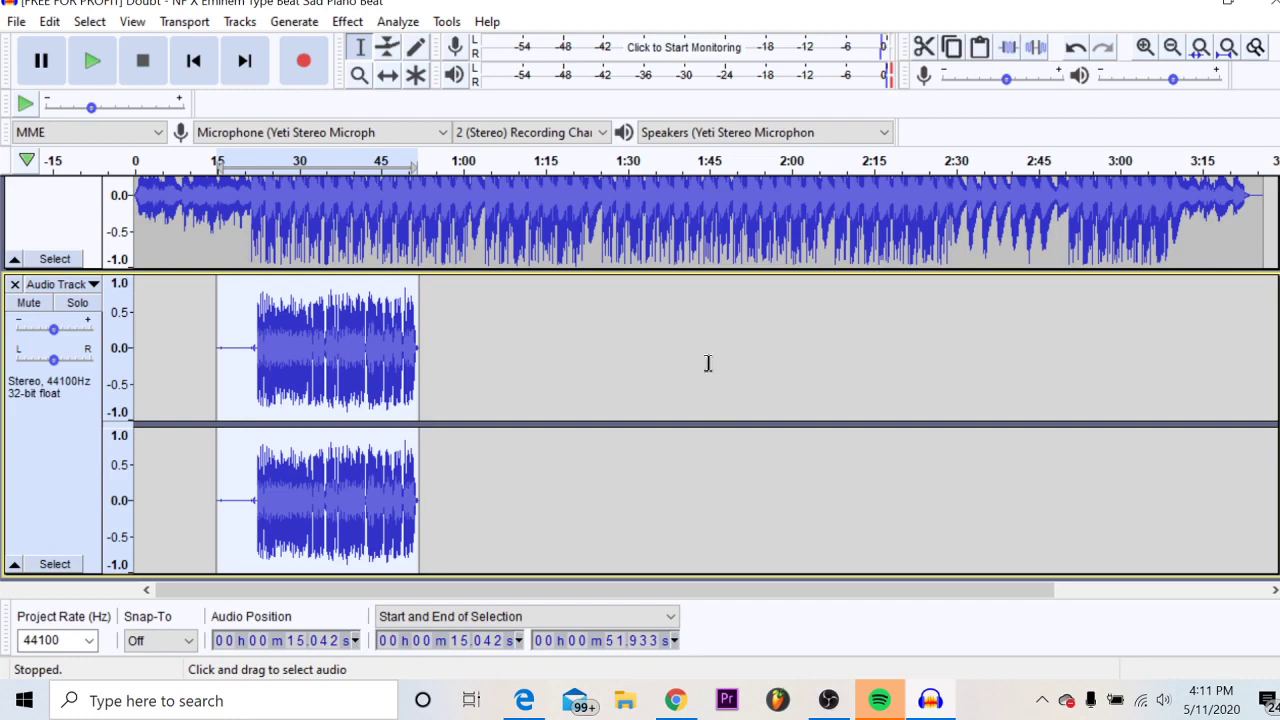
{"action": "key", "text": "space"}
{"action": "left_click", "coordinate": [347, 21]}
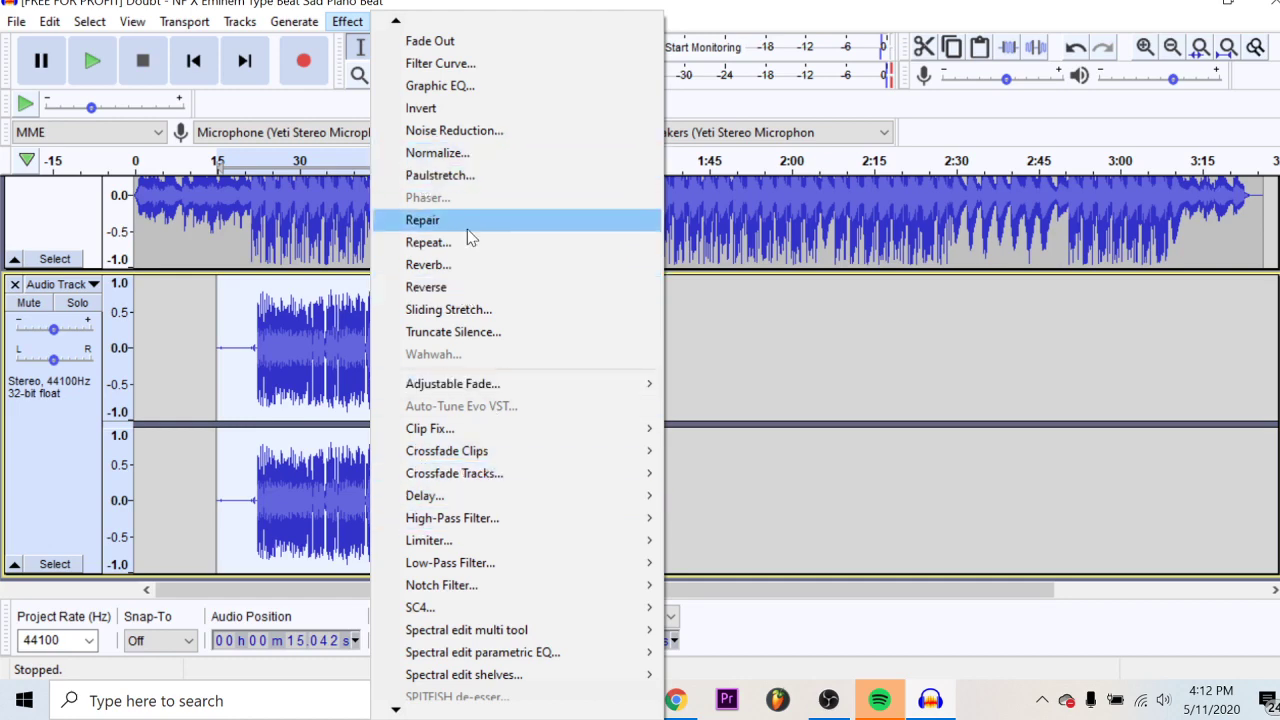
{"action": "left_click", "coordinate": [410, 64]}
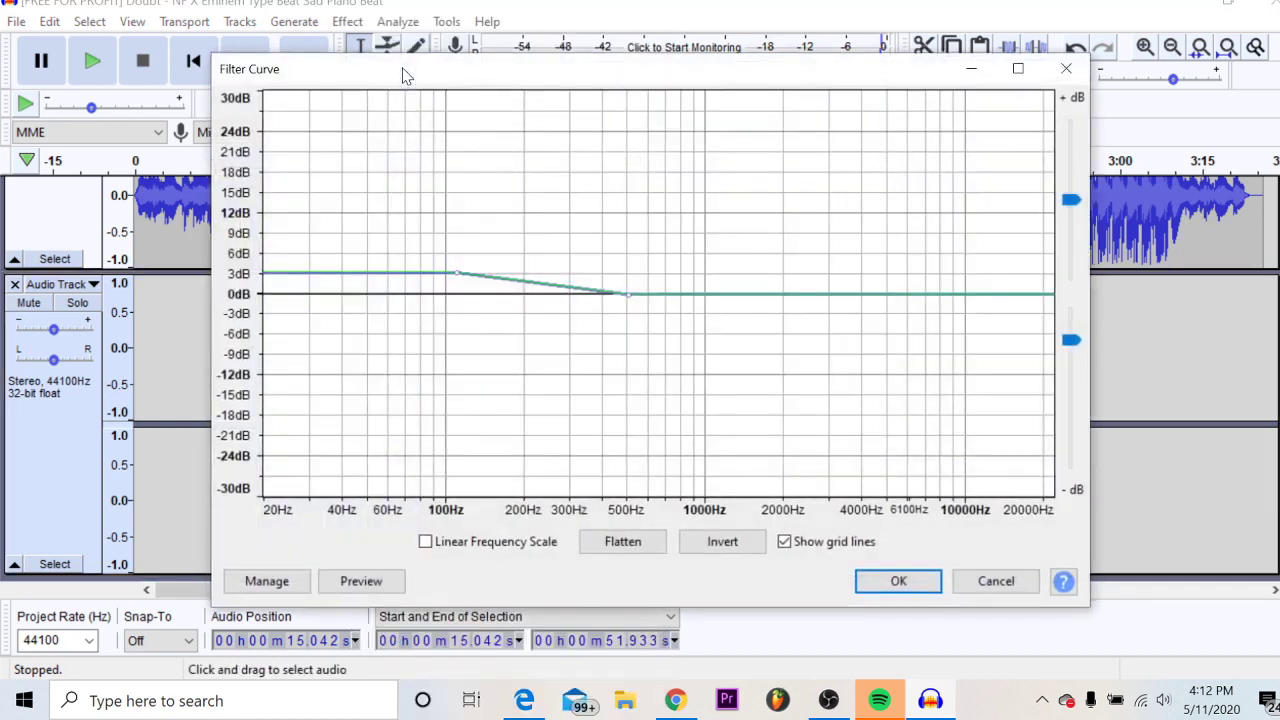
{"action": "mouse_move", "coordinate": [457, 271]}
{"action": "left_mouse_down"}
{"action": "mouse_move", "coordinate": [449, 226]}
{"action": "mouse_move", "coordinate": [462, 275]}
{"action": "left_mouse_up"}
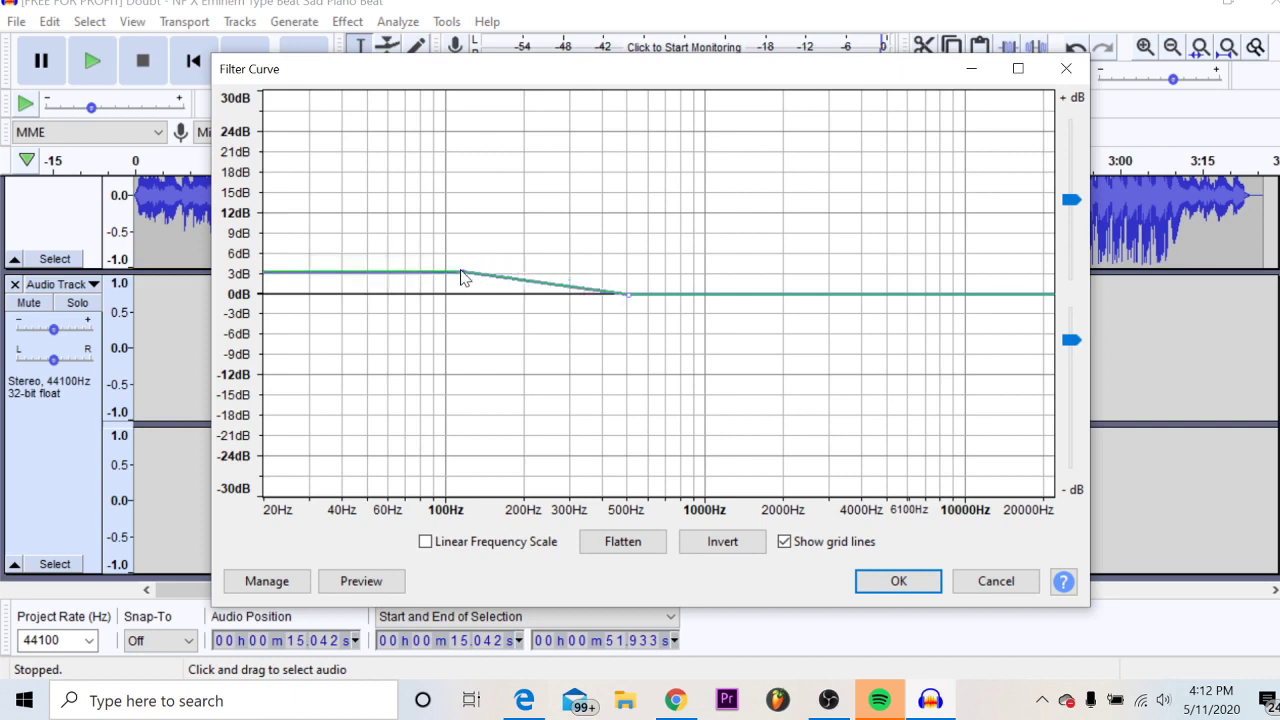
{"action": "left_click", "coordinate": [1066, 68]}
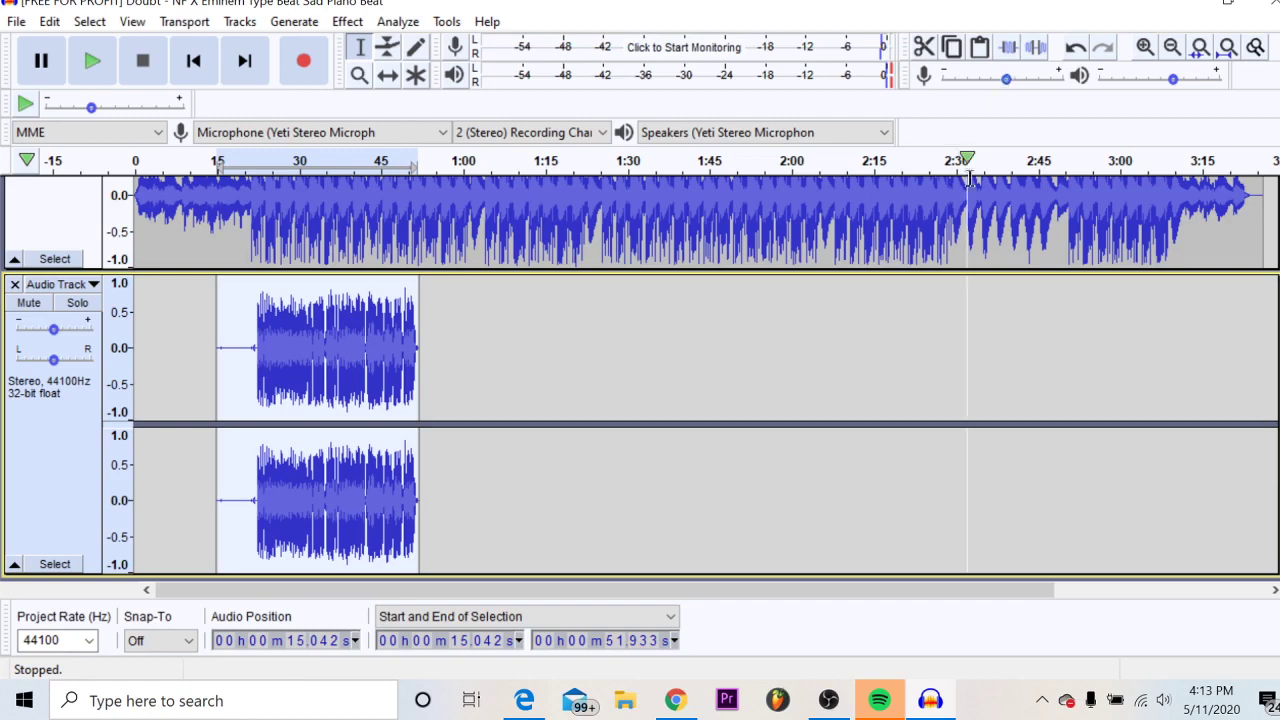
{"action": "left_click", "coordinate": [828, 702]}
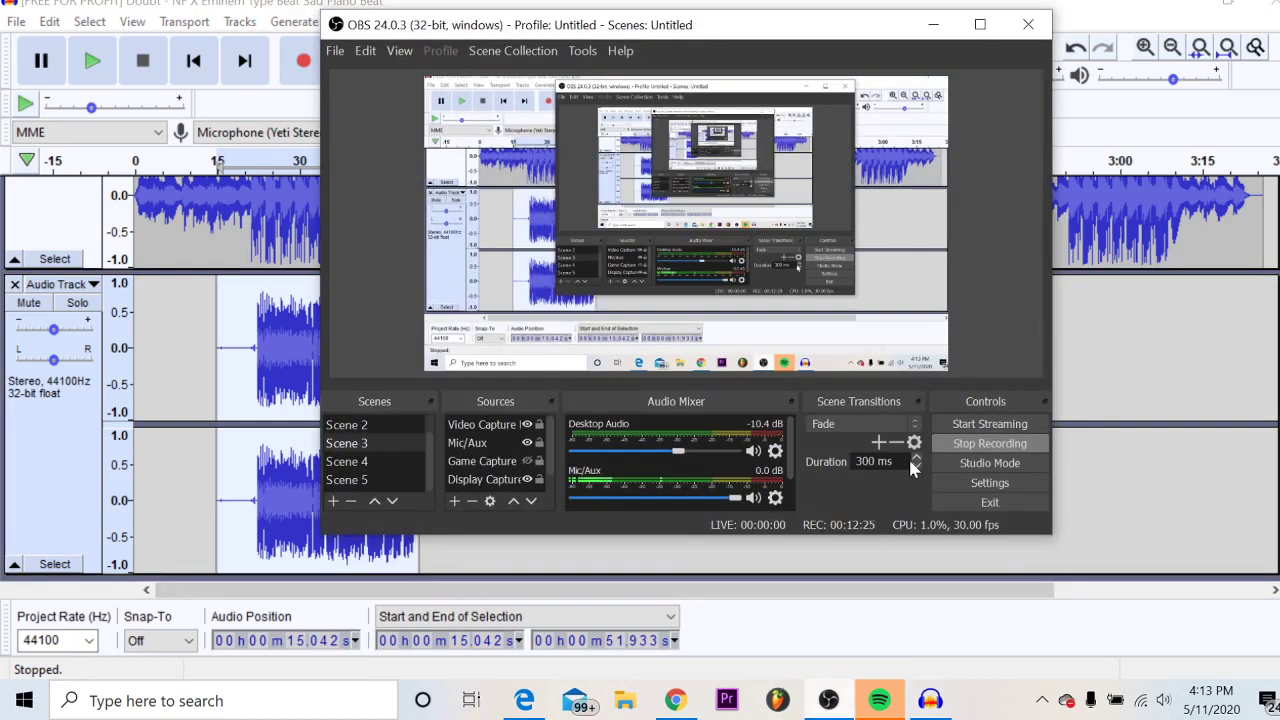